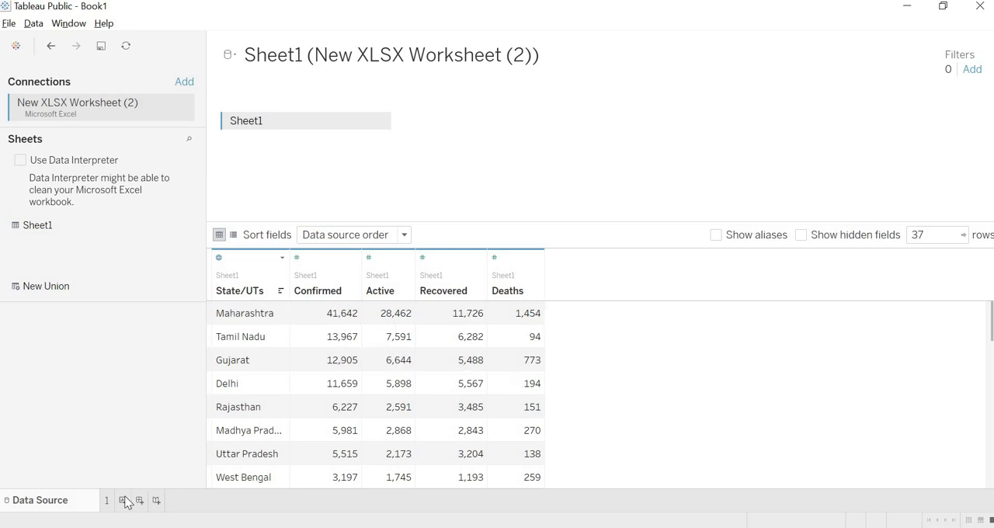
Create a new worksheet and plot the State/UTs dimension on it as a map.
{"action": "key", "text": "ctrl+m"}
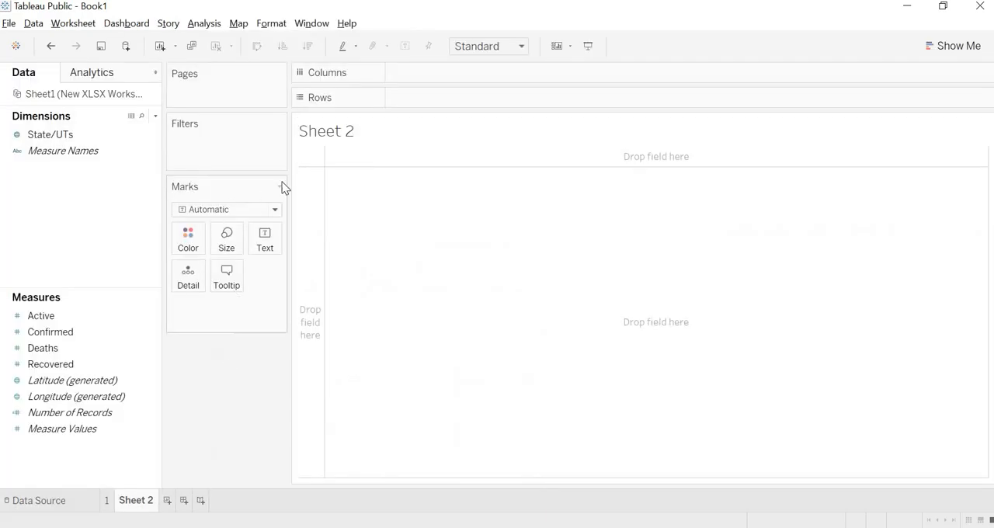
{"action": "left_click", "coordinate": [44, 139]}
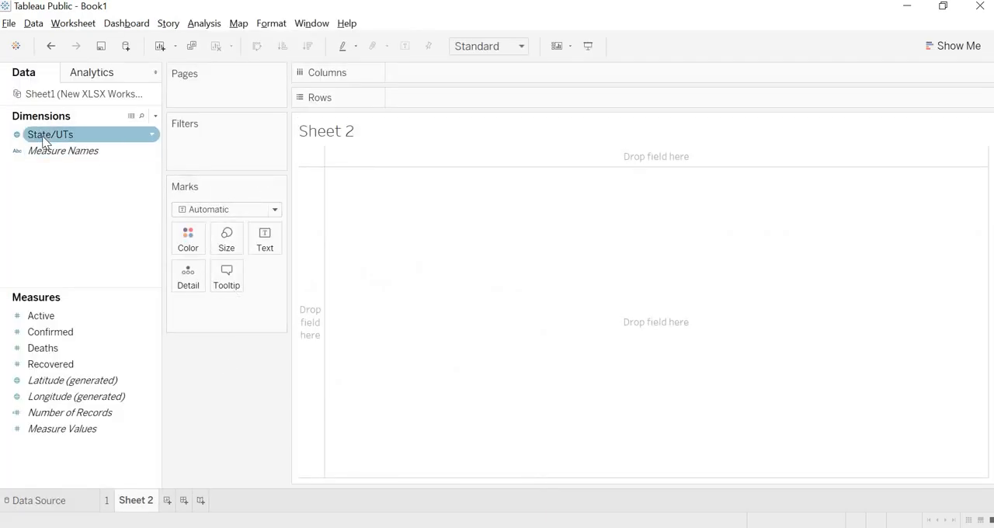
{"action": "left_click_drag", "start_coordinate": [56, 140], "coordinate": [606, 269]}
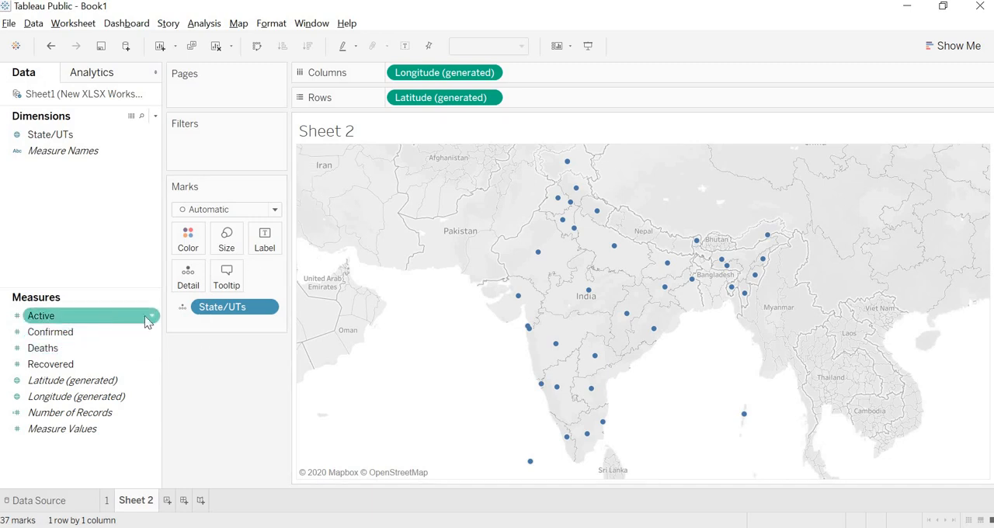
{"action": "mouse_move", "coordinate": [539, 257]}
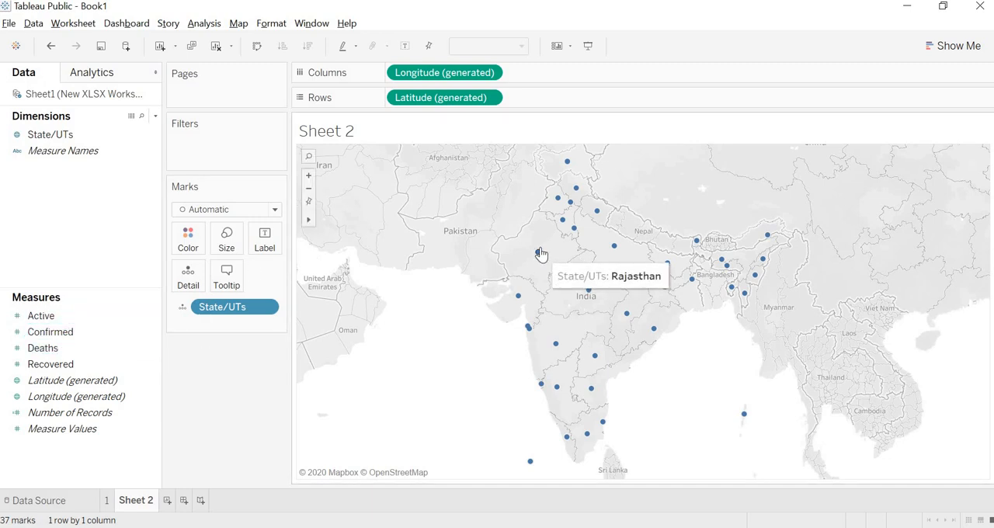
Set the mark type to Shape and use the first-row virus image from the Furniture palette for the map marks.
{"action": "left_click", "coordinate": [241, 212]}
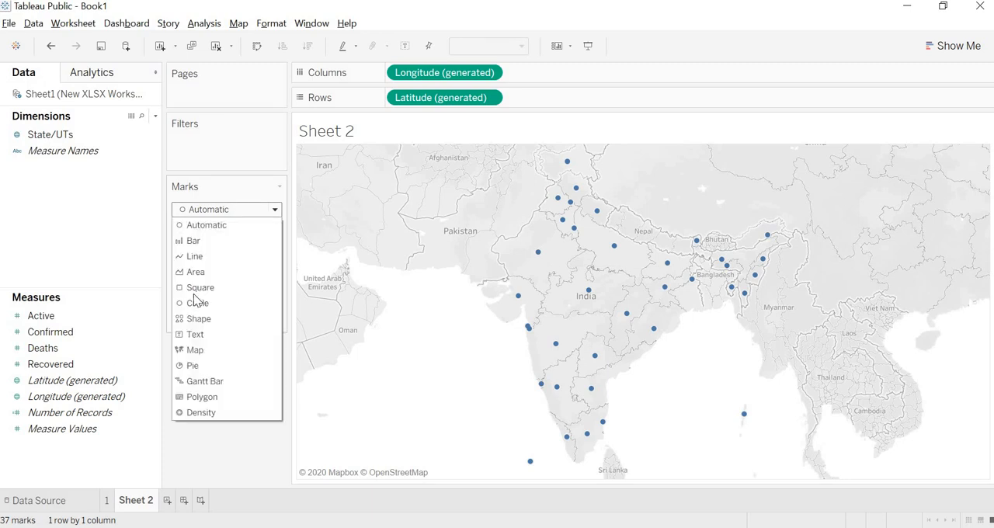
{"action": "left_click", "coordinate": [196, 317]}
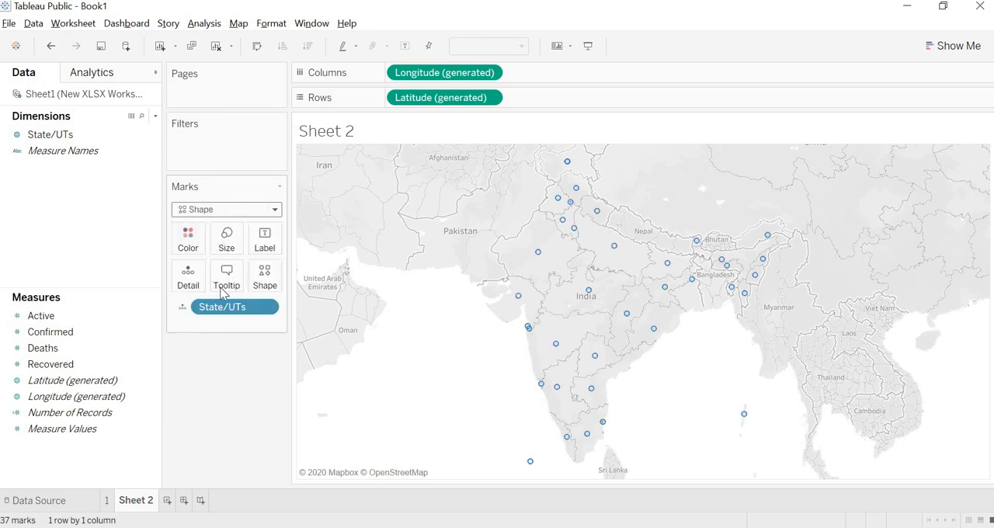
{"action": "left_click", "coordinate": [264, 280]}
{"action": "left_click", "coordinate": [281, 356]}
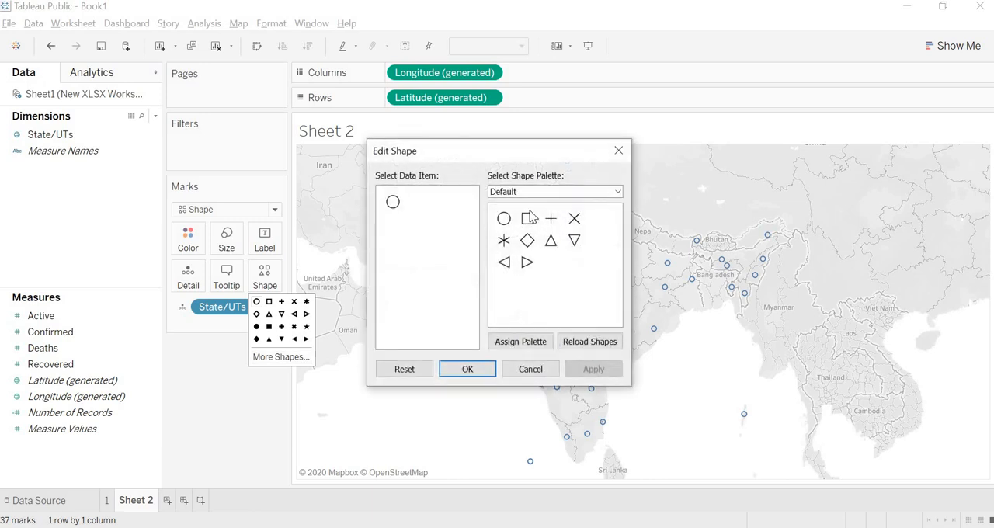
{"action": "left_click", "coordinate": [528, 192]}
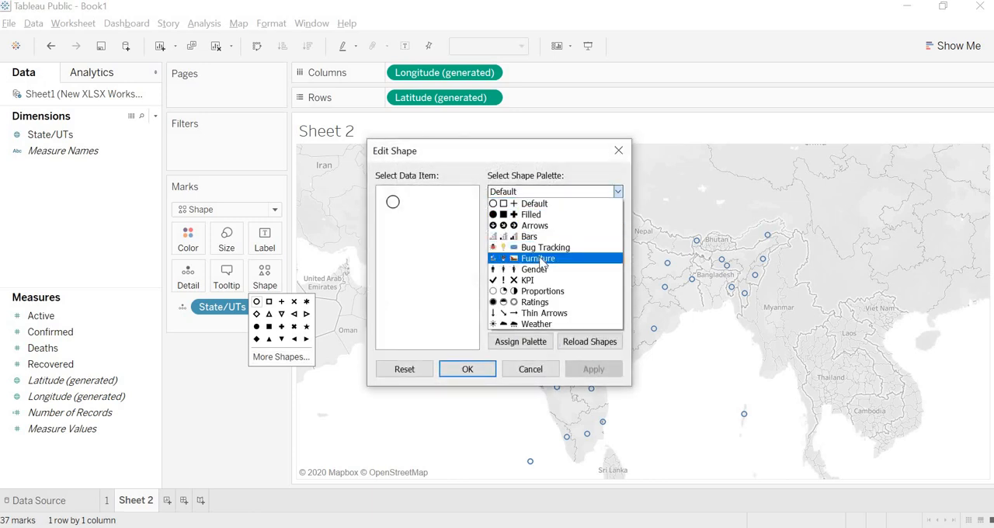
{"action": "left_click", "coordinate": [538, 258]}
{"action": "left_click", "coordinate": [393, 204]}
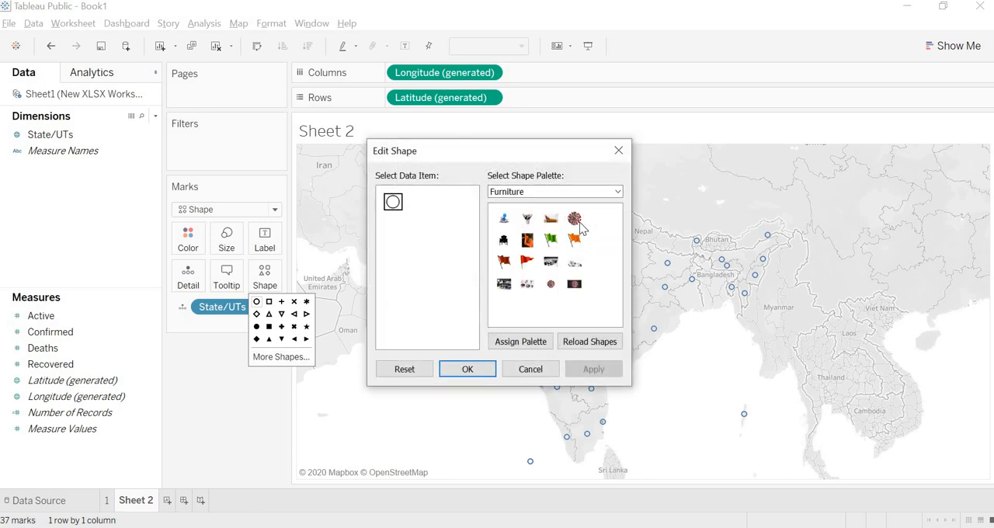
{"action": "left_click", "coordinate": [575, 219]}
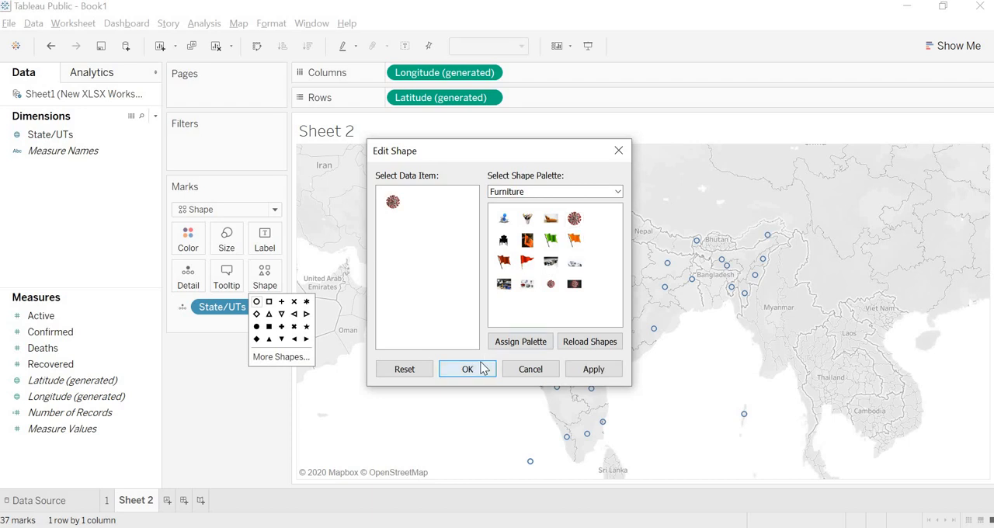
{"action": "left_click", "coordinate": [474, 366]}
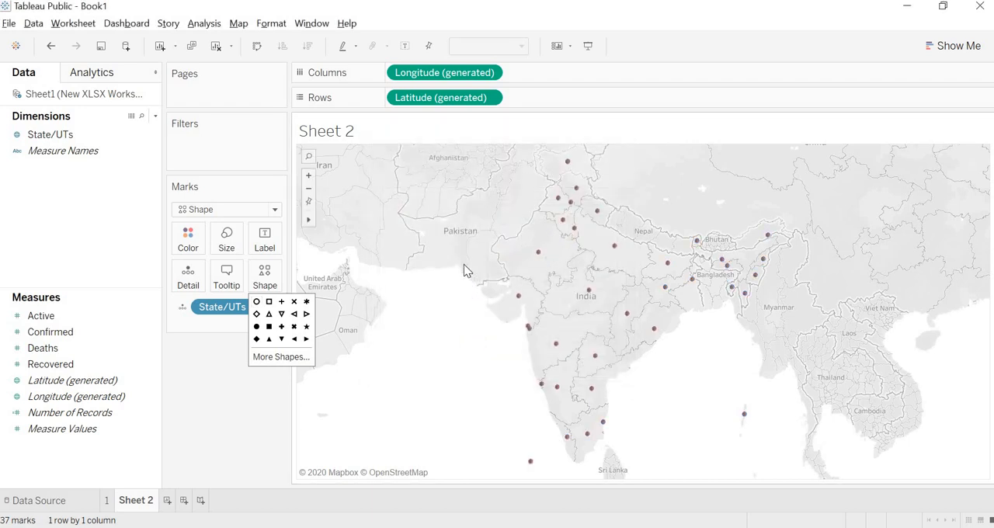
{"action": "left_click", "coordinate": [227, 374]}
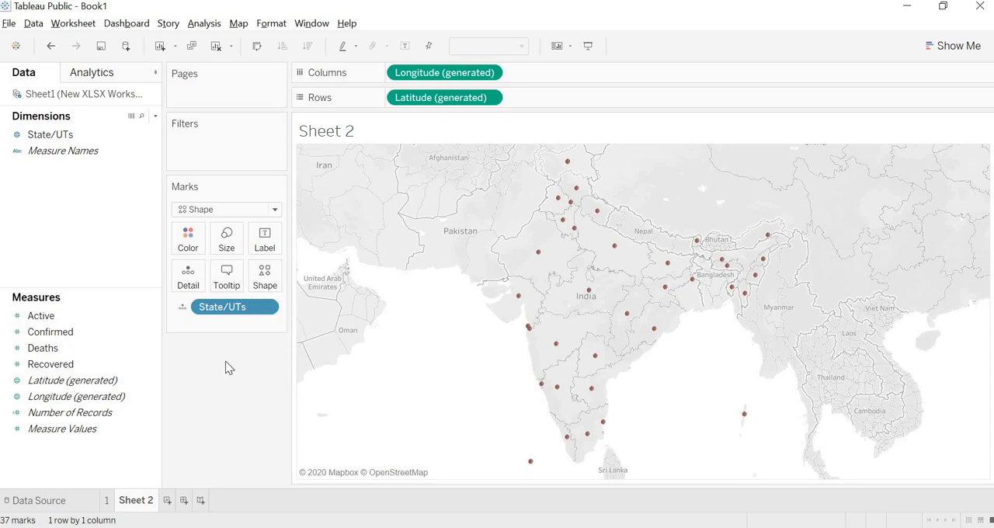
Size the map marks by the Active measure and enlarge them to about 70% of the available size range.
{"action": "left_click", "coordinate": [95, 315]}
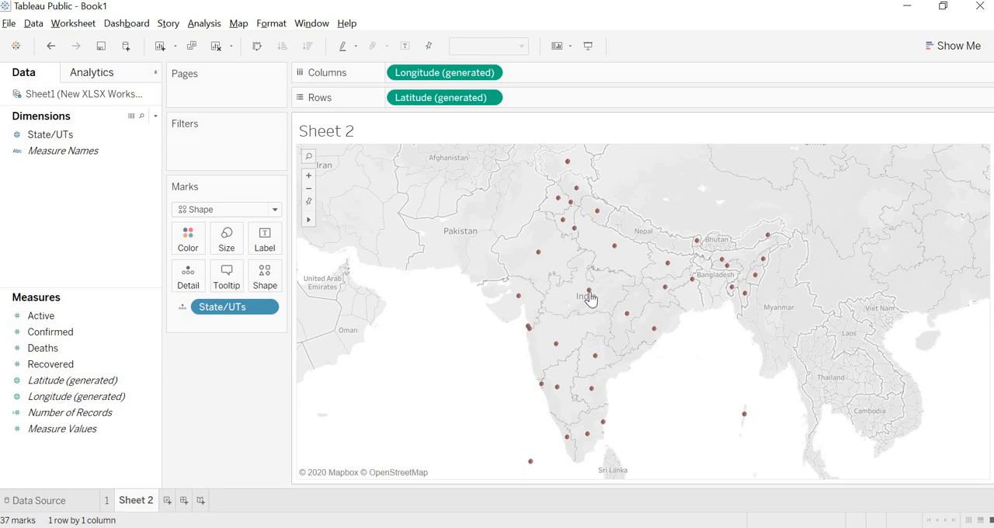
{"action": "mouse_move", "coordinate": [590, 298]}
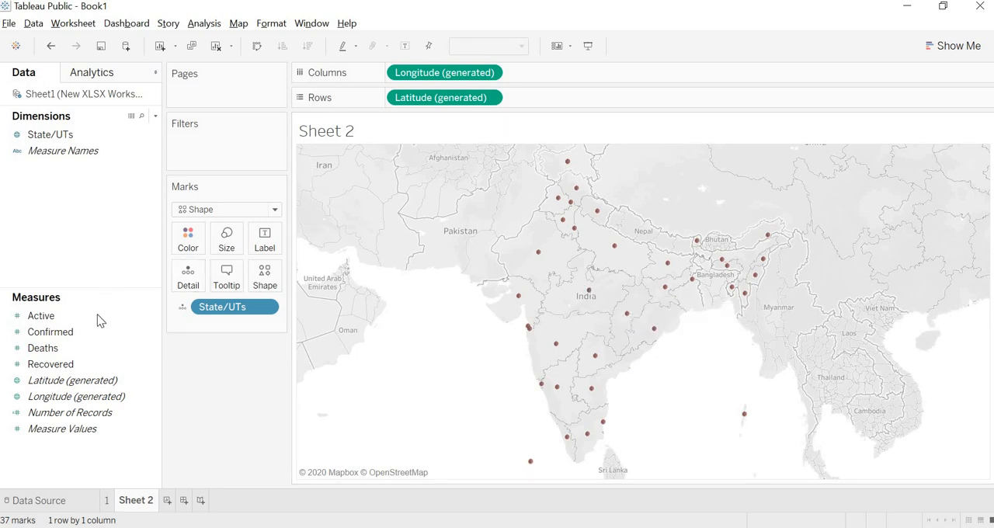
{"action": "left_click_drag", "start_coordinate": [96, 315], "coordinate": [226, 245]}
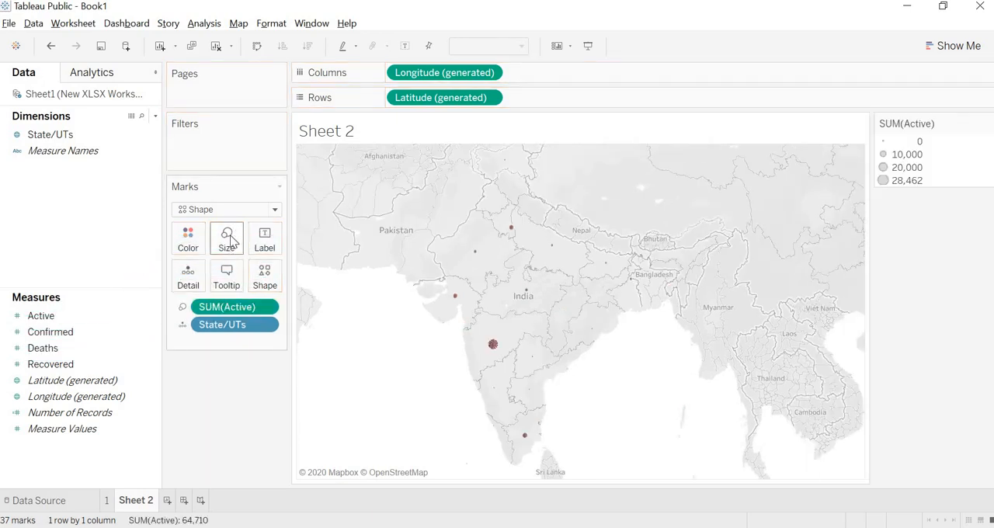
{"action": "left_click", "coordinate": [230, 243]}
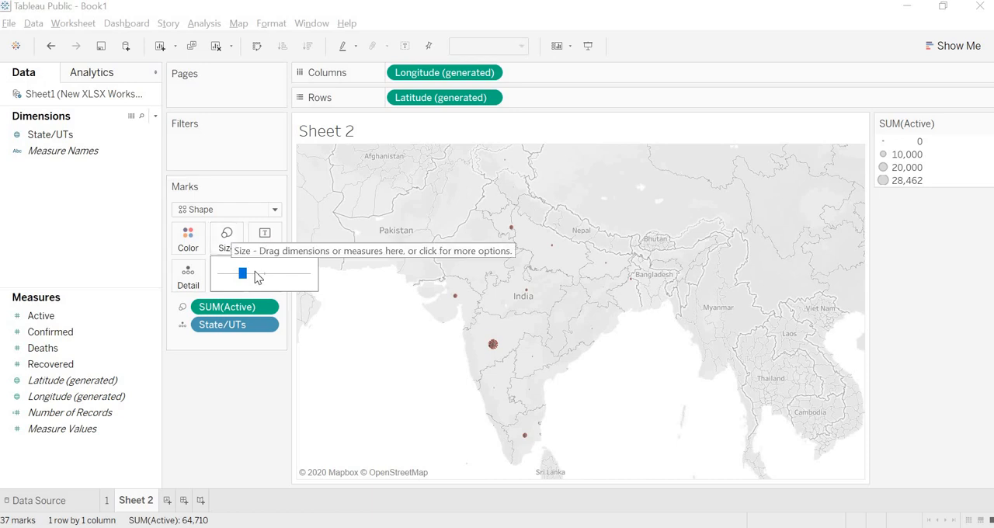
{"action": "left_click", "coordinate": [267, 276]}
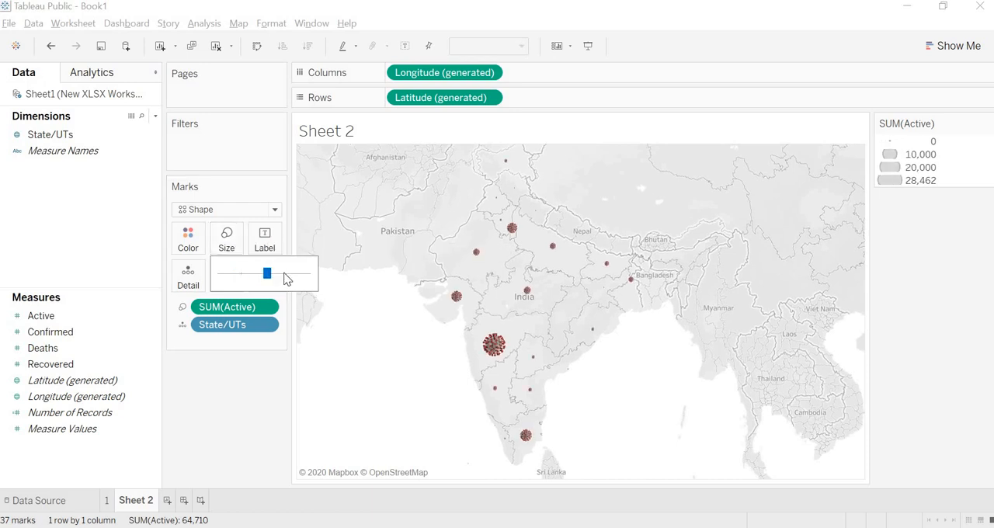
{"action": "left_click", "coordinate": [280, 374]}
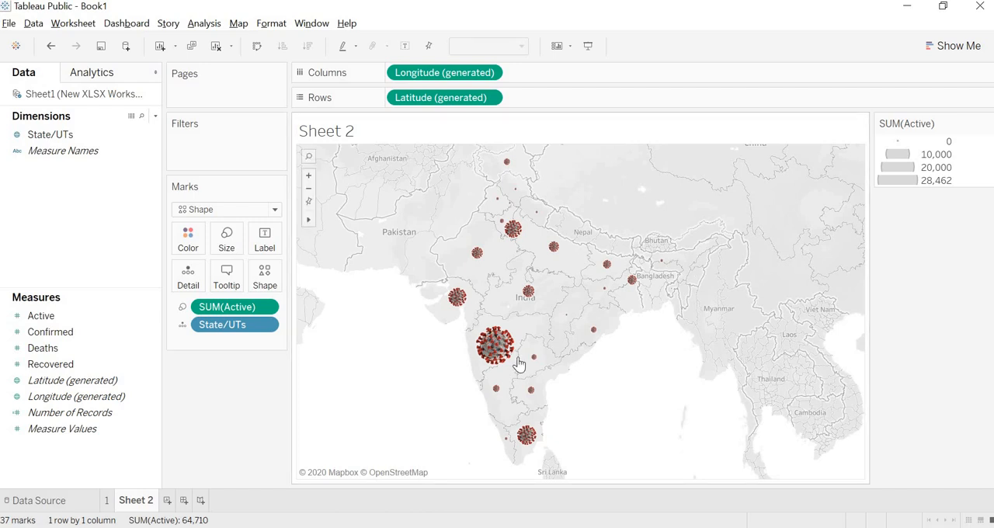
Hide the SUM(Active) size legend card of the worksheet.
{"action": "mouse_move", "coordinate": [506, 351]}
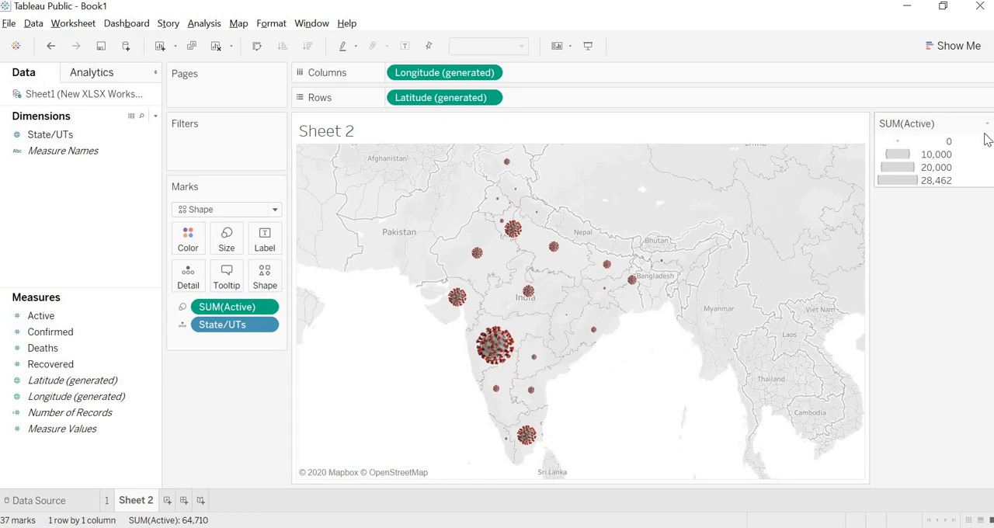
{"action": "left_click", "coordinate": [987, 124]}
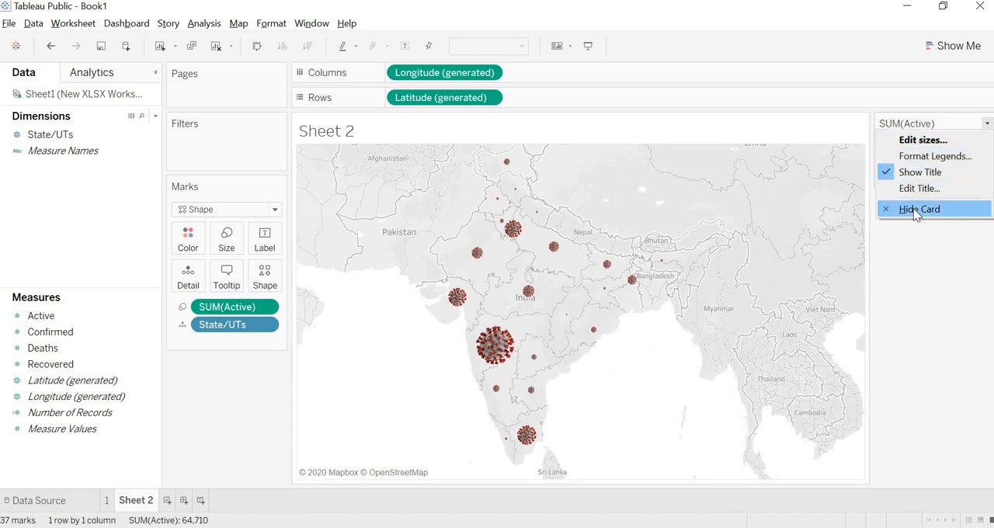
{"action": "left_click", "coordinate": [913, 210]}
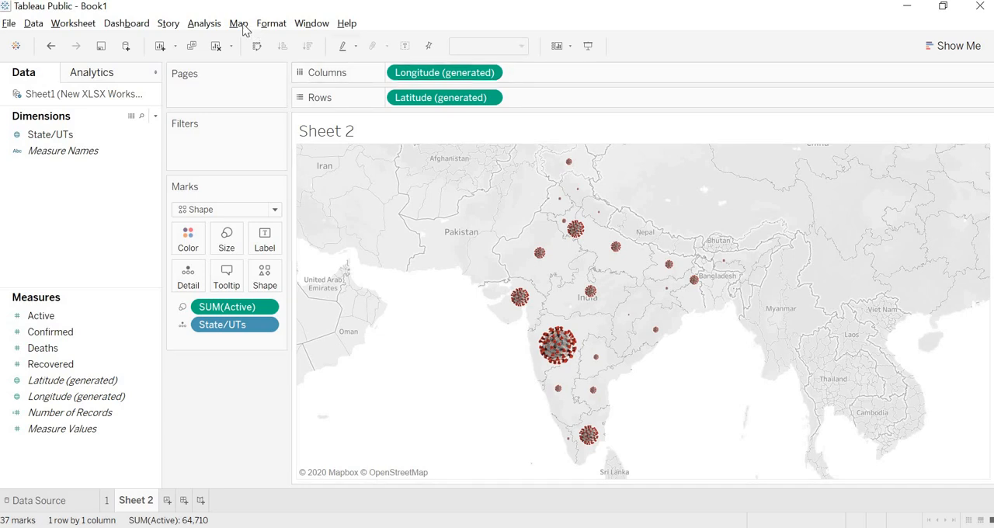
Change the map's background to the Satellite style.
{"action": "left_click", "coordinate": [240, 23]}
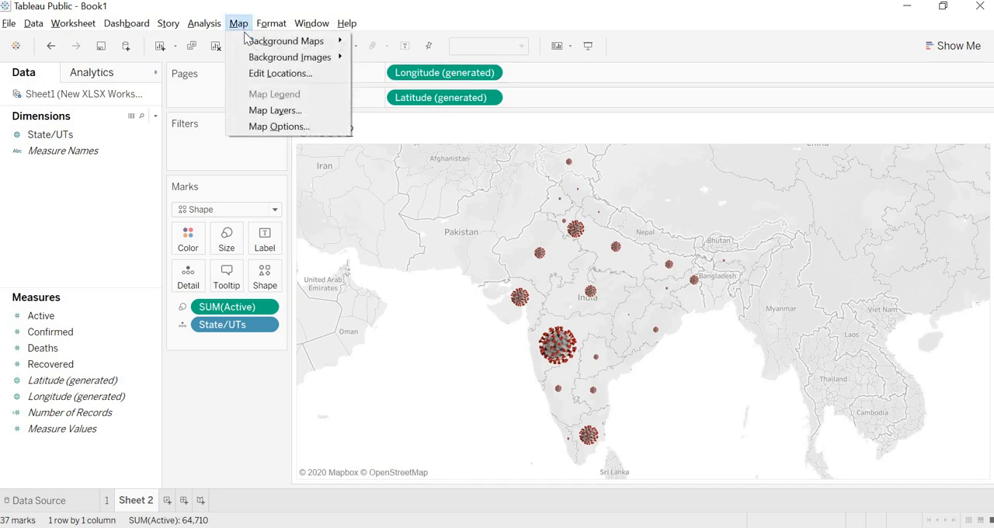
{"action": "mouse_move", "coordinate": [252, 44]}
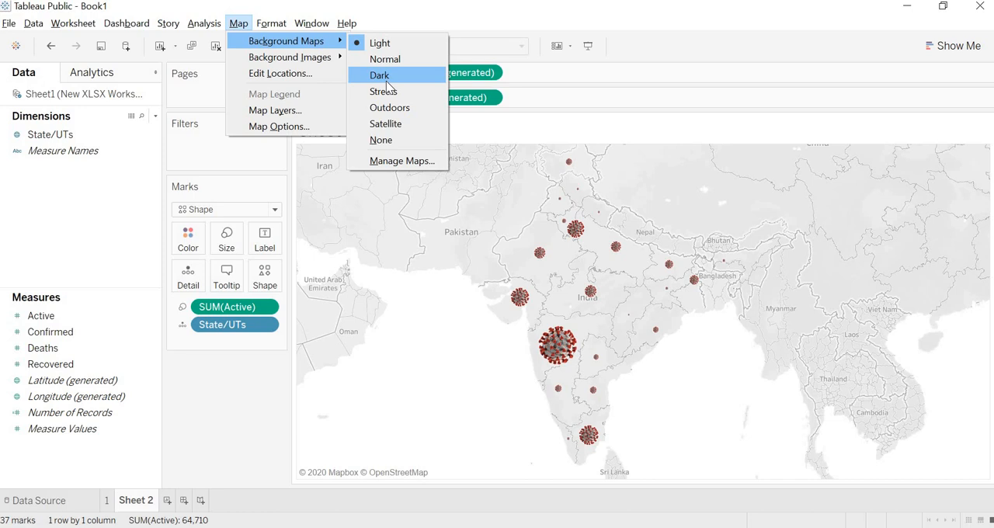
{"action": "left_click", "coordinate": [389, 124]}
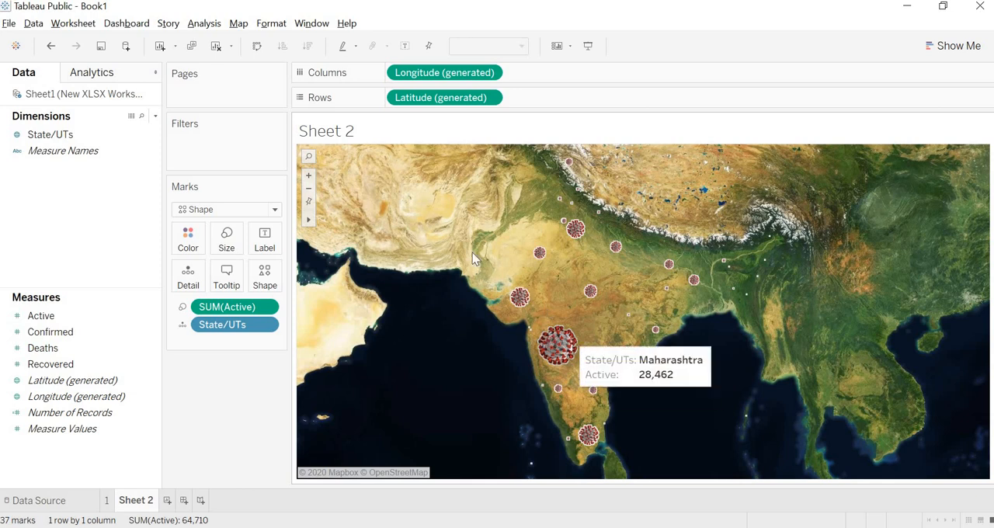
{"action": "scroll", "coordinate": [470, 252], "scroll_direction": "down", "scroll_amount": 5}
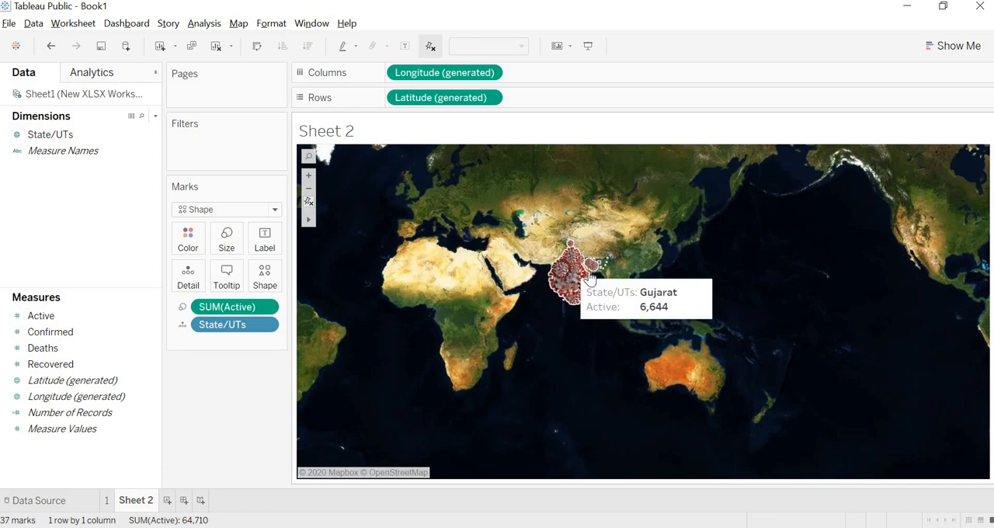
{"action": "scroll", "coordinate": [550, 260], "scroll_direction": "up", "scroll_amount": 2}
{"action": "scroll", "coordinate": [559, 268], "scroll_direction": "up", "scroll_amount": 3}
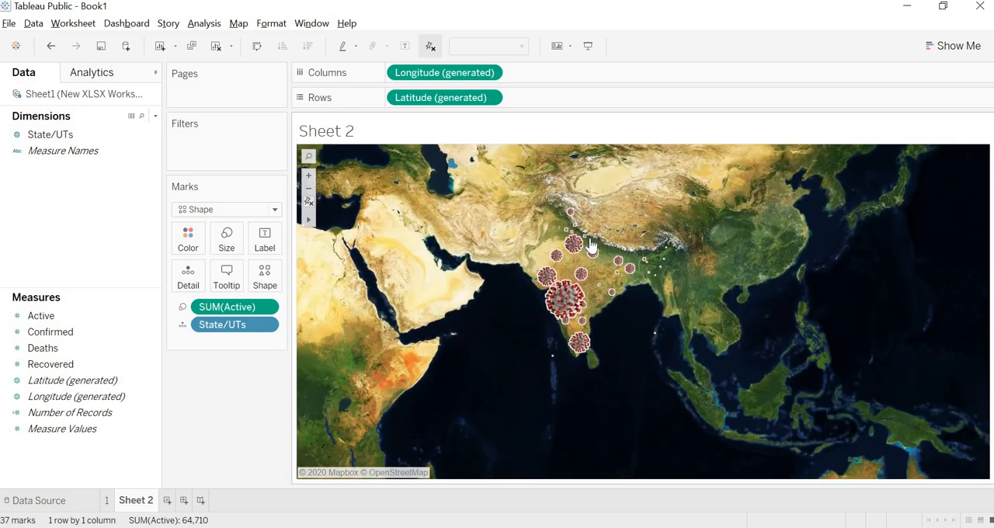
{"action": "scroll", "coordinate": [598, 314], "scroll_direction": "up", "scroll_amount": 3}
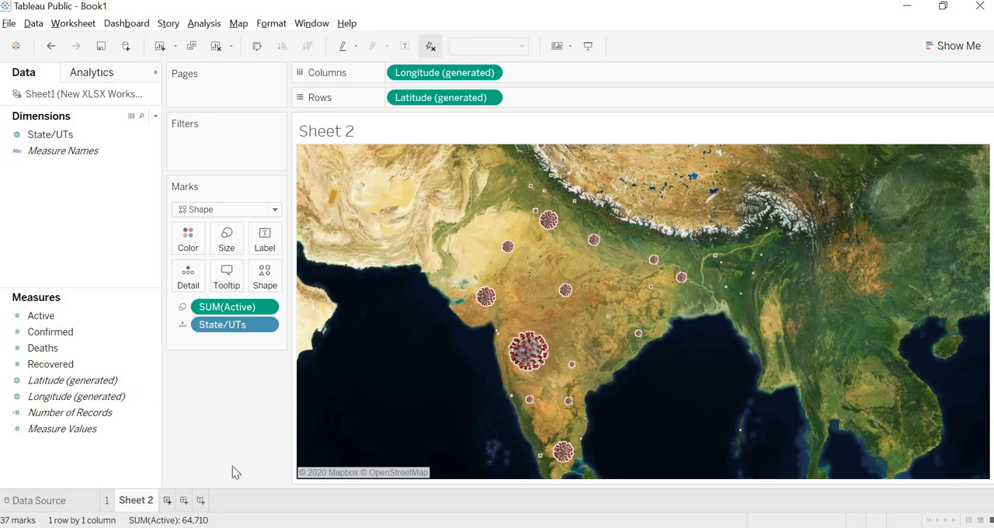
Create another worksheet, map the State/UTs dimension on it, and set its mark type to Shape.
{"action": "key", "text": "ctrl+m"}
{"action": "left_click_drag", "start_coordinate": [51, 137], "coordinate": [459, 275]}
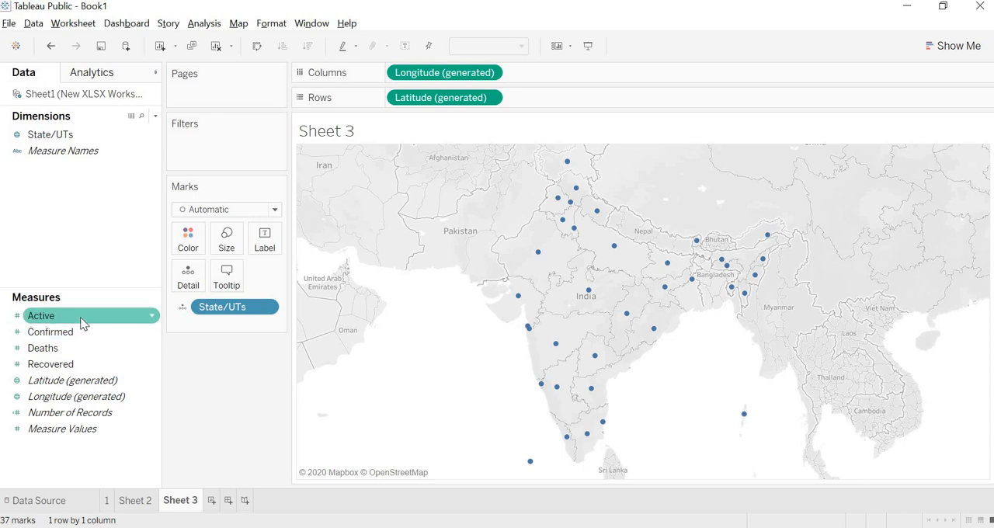
{"action": "left_click", "coordinate": [236, 212]}
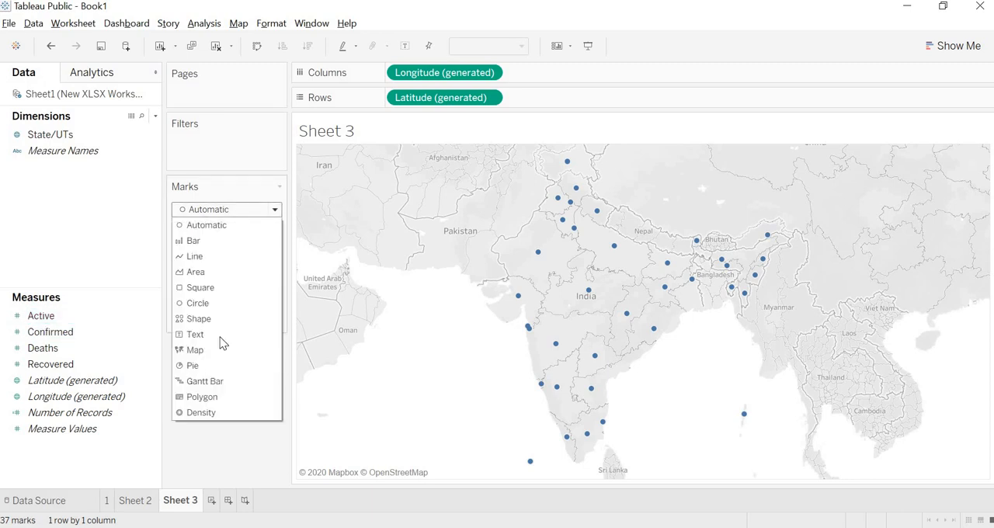
{"action": "left_click", "coordinate": [257, 299]}
Assign the first-row virus image from the Furniture palette to Sheet 3's marks and enlarge them to about 70% of the size range.
{"action": "left_click", "coordinate": [266, 278]}
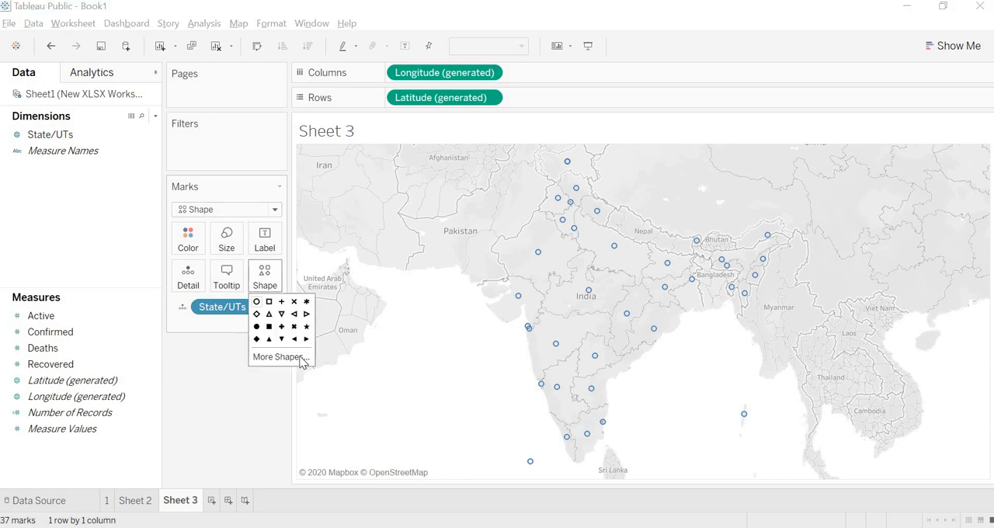
{"action": "left_click", "coordinate": [281, 356]}
{"action": "left_click", "coordinate": [543, 194]}
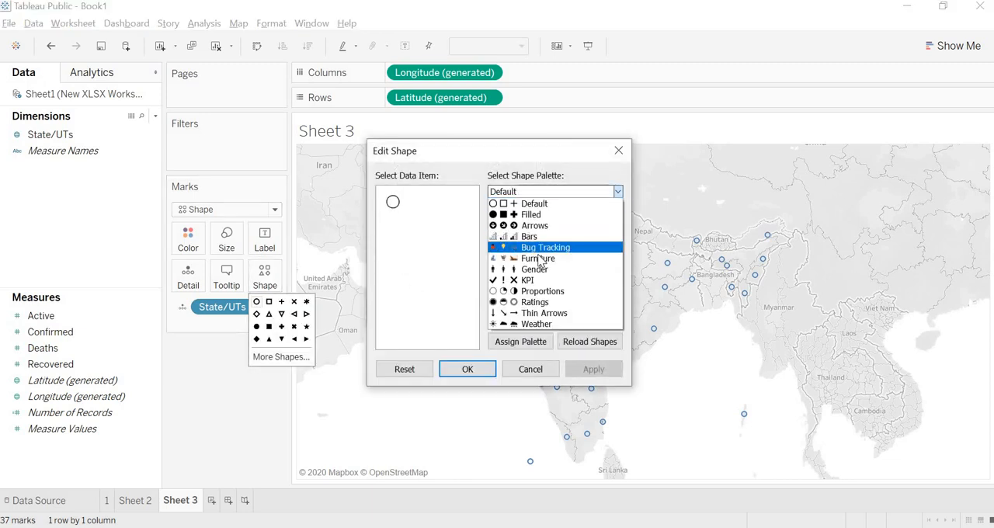
{"action": "left_click", "coordinate": [557, 257]}
{"action": "left_click", "coordinate": [575, 219]}
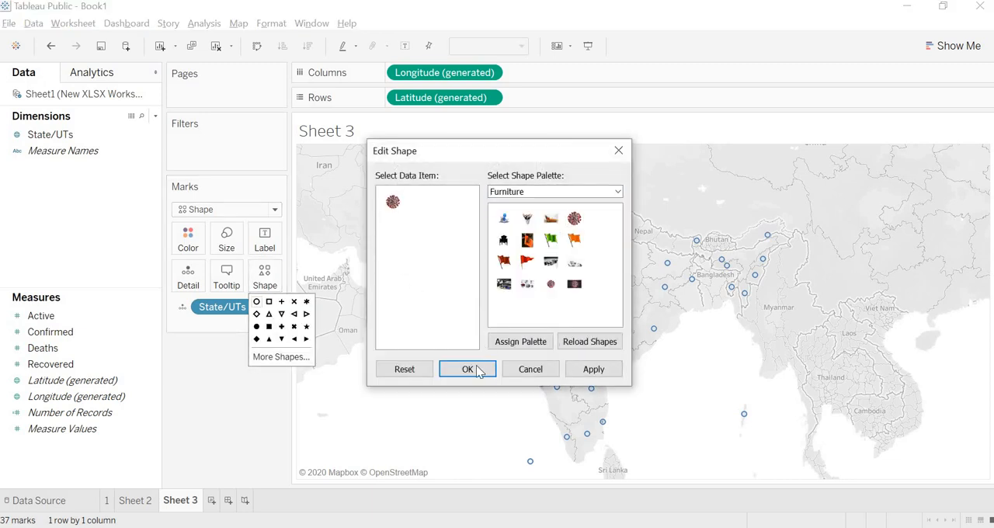
{"action": "left_click", "coordinate": [468, 369]}
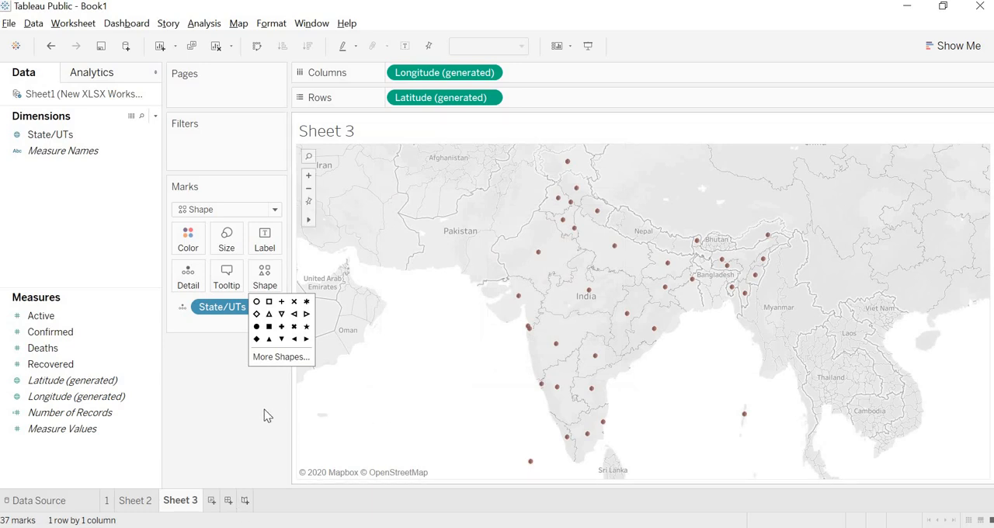
{"action": "left_click", "coordinate": [225, 253]}
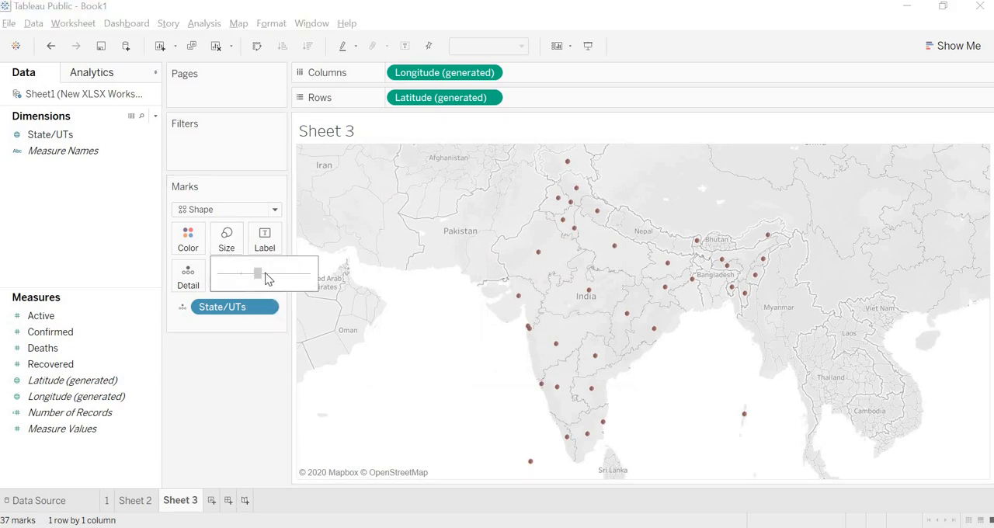
{"action": "left_click_drag", "start_coordinate": [264, 273], "coordinate": [274, 271]}
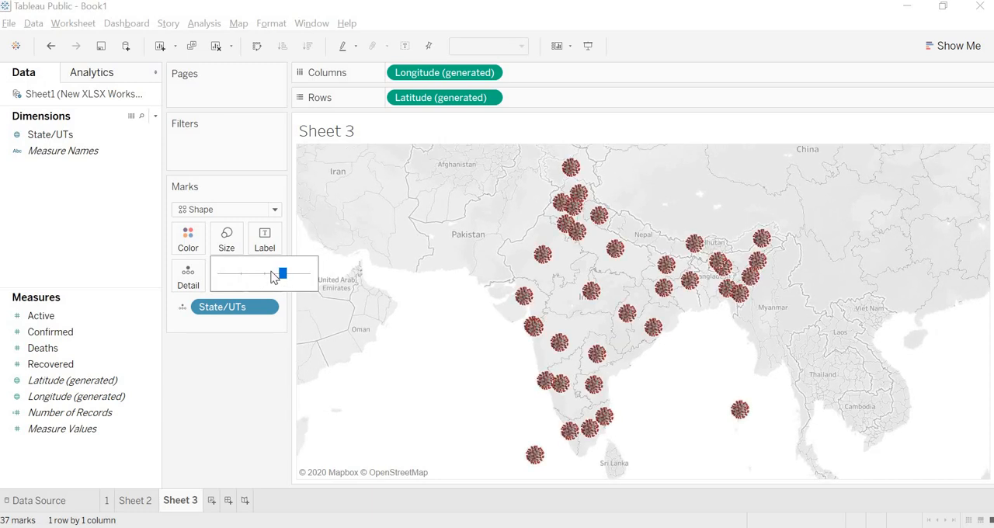
Reduce the virus marks slightly and change Sheet 3's map background to the Satellite style.
{"action": "left_click_drag", "start_coordinate": [278, 275], "coordinate": [273, 276]}
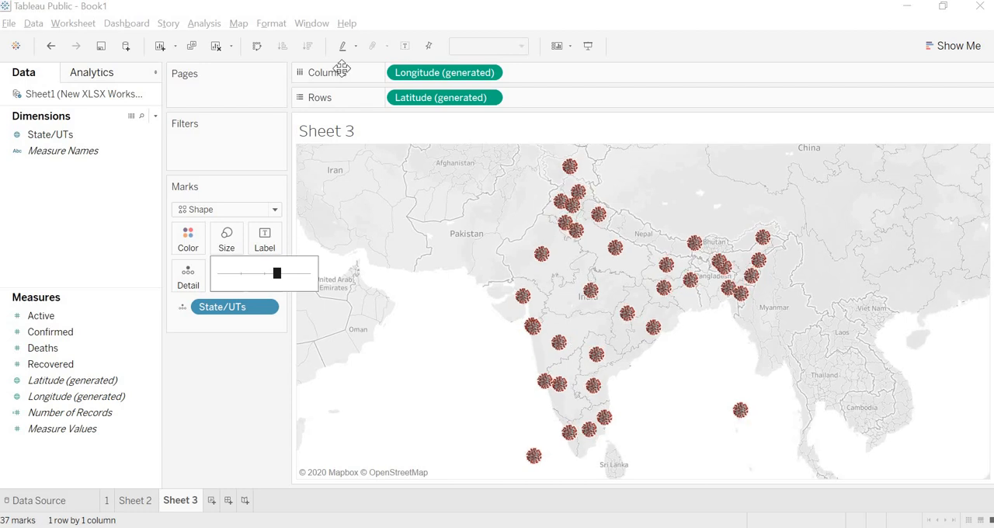
{"action": "left_click", "coordinate": [239, 24]}
{"action": "mouse_move", "coordinate": [286, 40]}
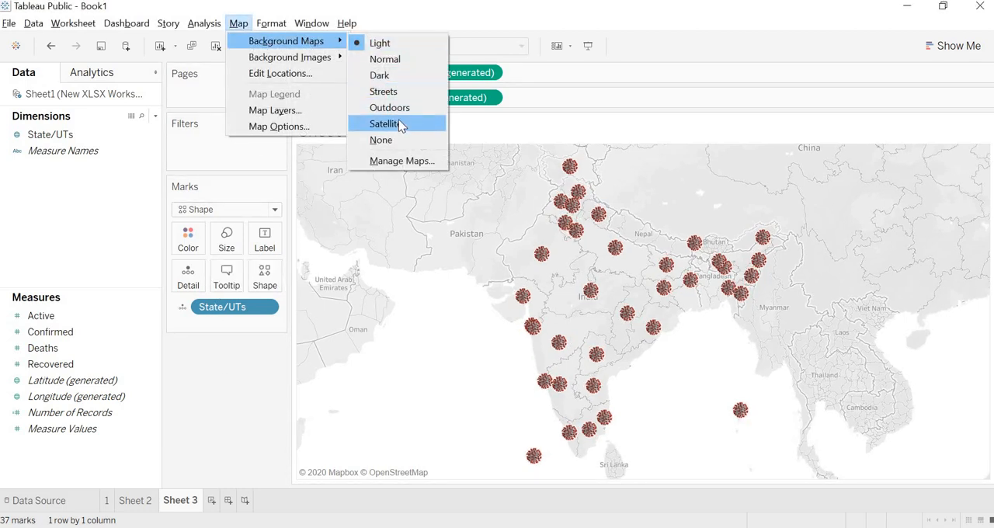
{"action": "left_click", "coordinate": [399, 126]}
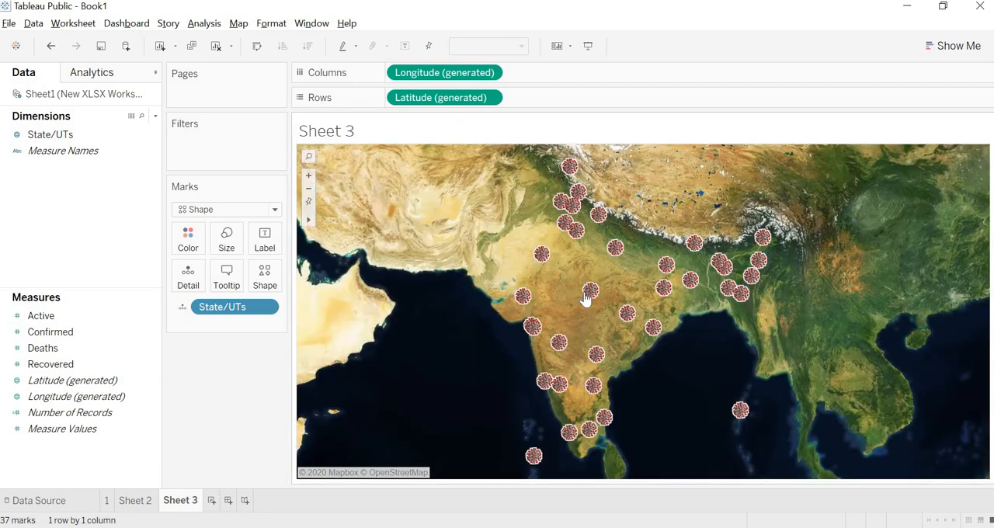
{"action": "mouse_move", "coordinate": [587, 300]}
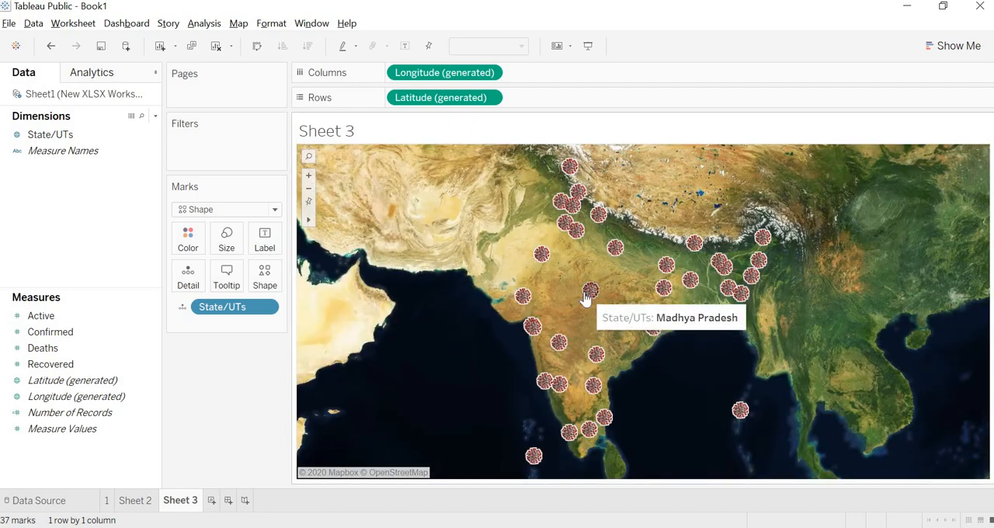
Add the Active, Confirmed, Deaths and Recovered measures to the map's Detail and check the tooltips of state marks.
{"action": "left_click", "coordinate": [41, 322]}
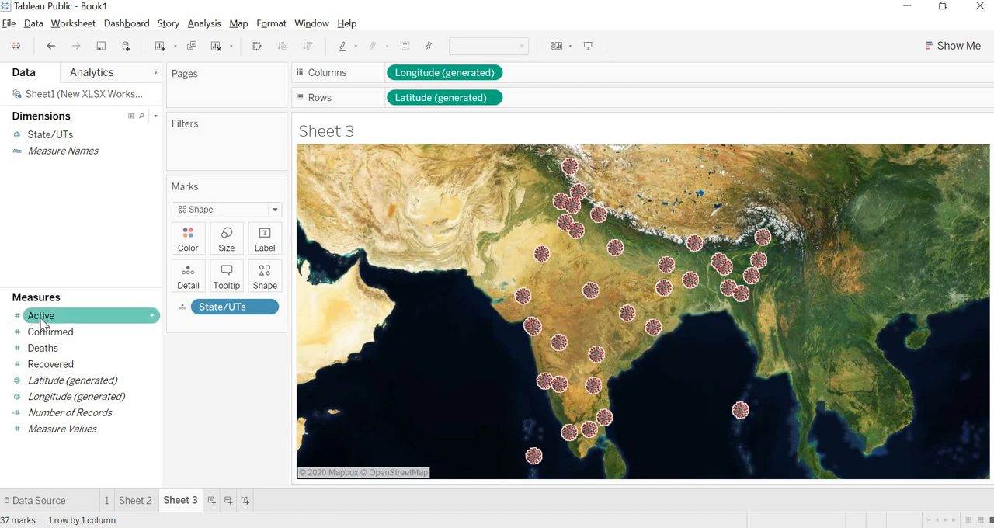
{"action": "left_click_drag", "start_coordinate": [66, 319], "coordinate": [187, 285]}
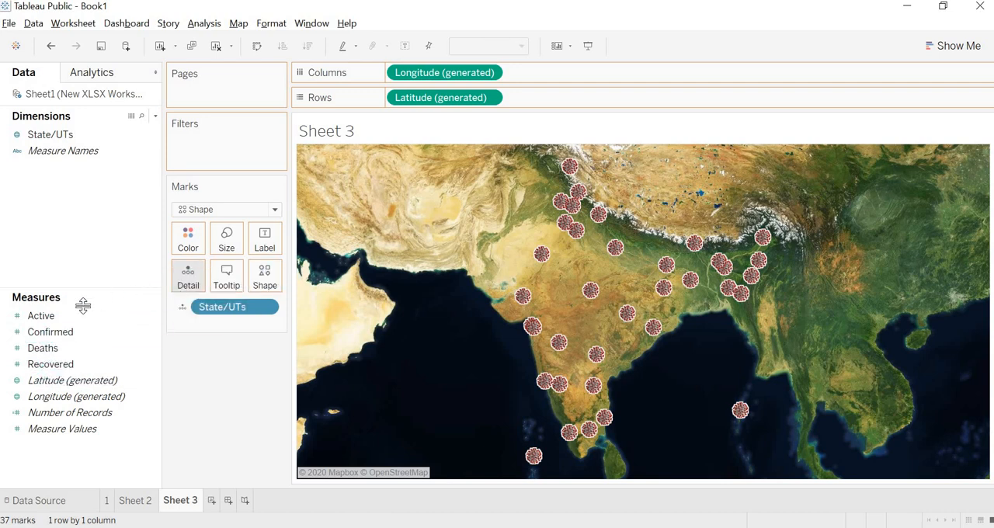
{"action": "left_click_drag", "start_coordinate": [50, 332], "coordinate": [186, 288]}
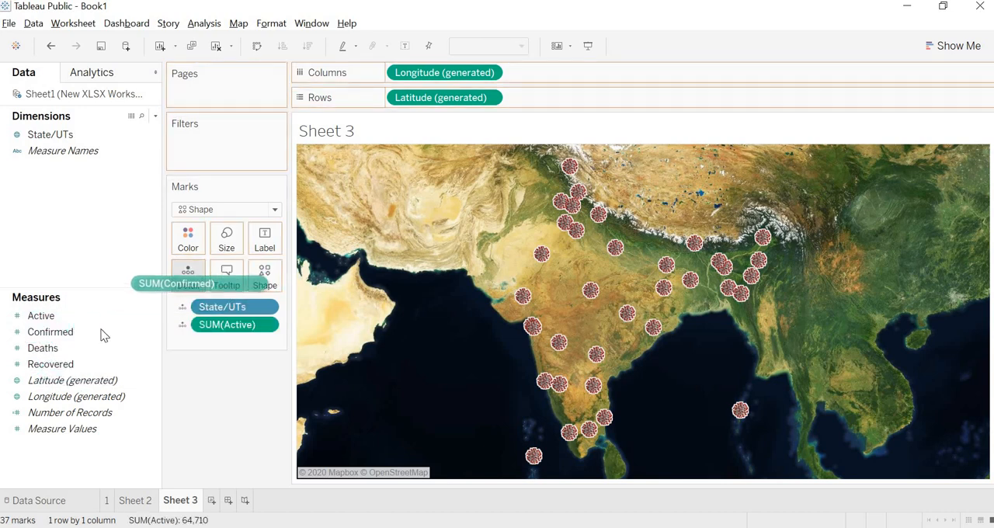
{"action": "left_click_drag", "start_coordinate": [73, 350], "coordinate": [192, 282]}
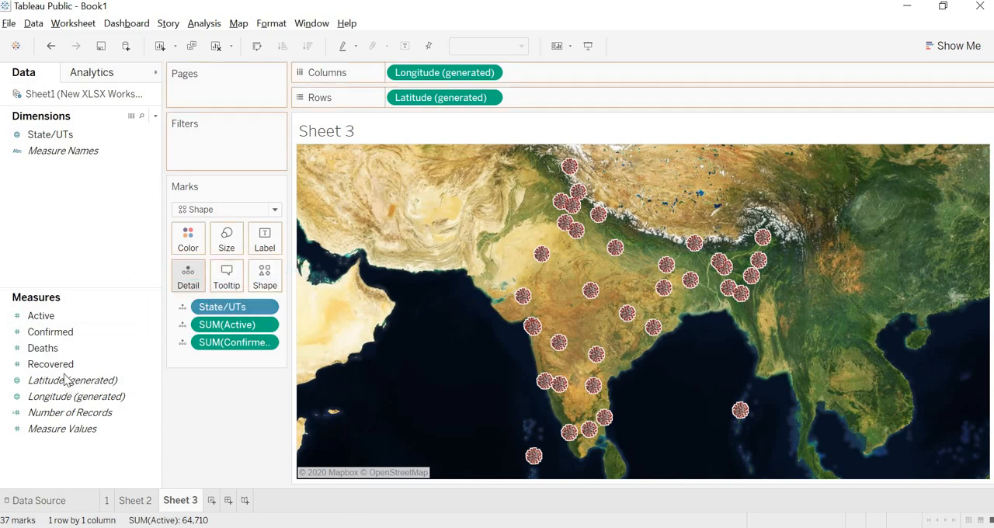
{"action": "left_click_drag", "start_coordinate": [50, 365], "coordinate": [187, 276]}
{"action": "mouse_move", "coordinate": [593, 291]}
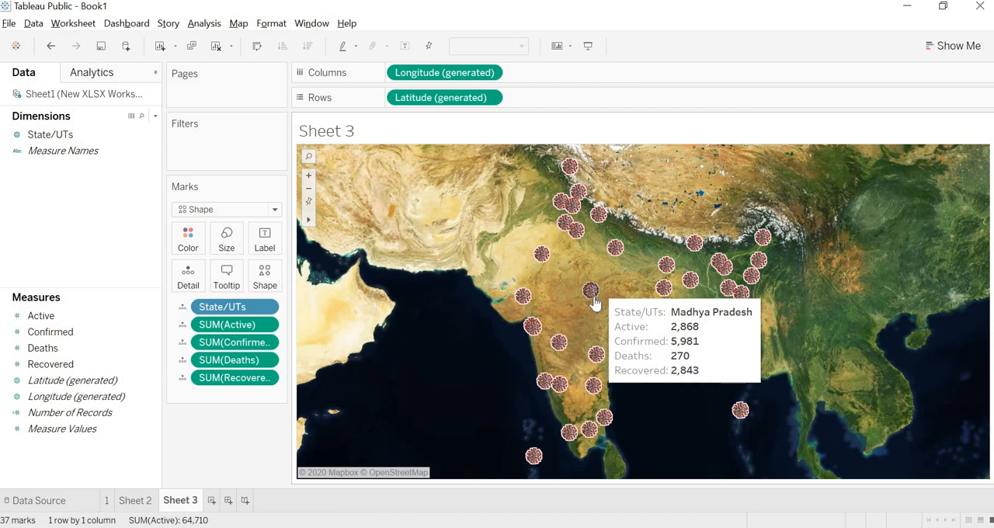
{"action": "mouse_move", "coordinate": [547, 345]}
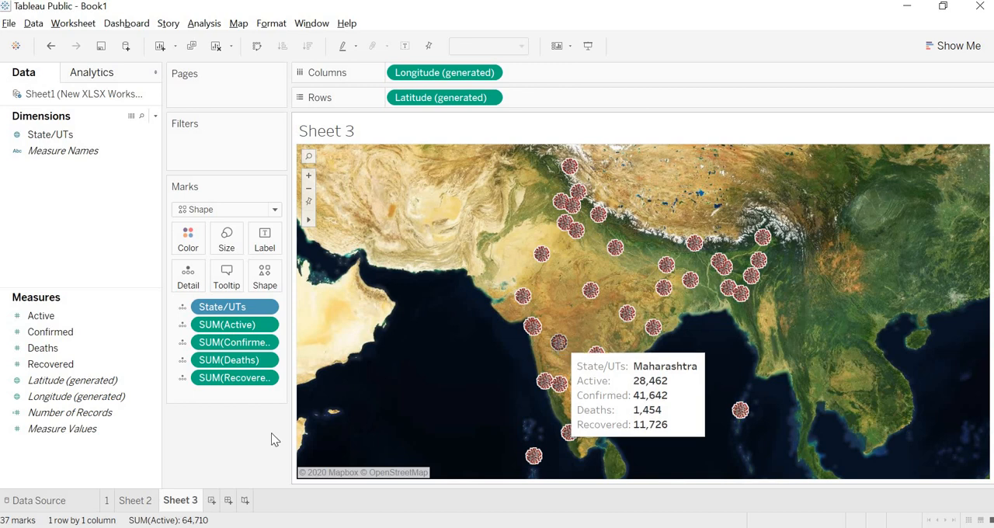
Create another worksheet listing State/UTs as rows with the Active measure as the table's values.
{"action": "left_click", "coordinate": [212, 501]}
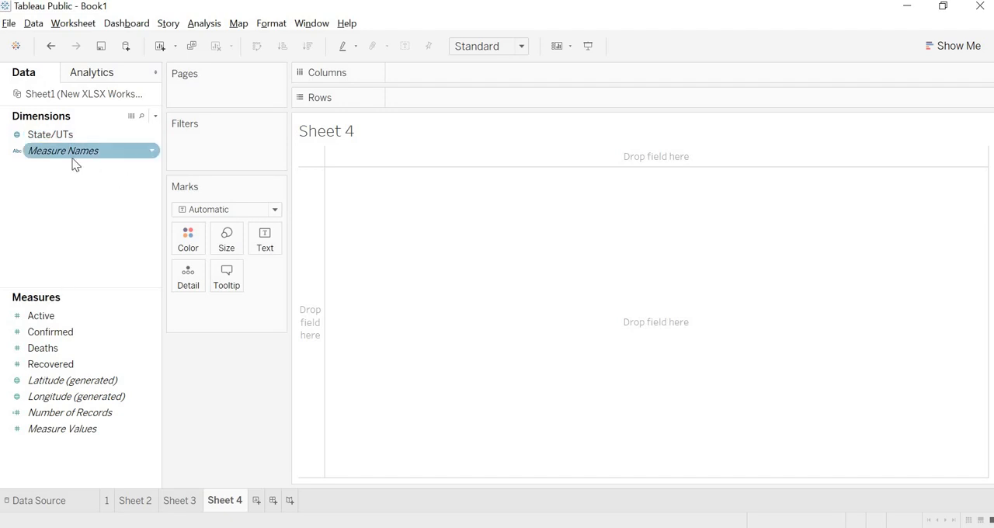
{"action": "left_click_drag", "start_coordinate": [80, 136], "coordinate": [469, 97]}
{"action": "left_click", "coordinate": [99, 318]}
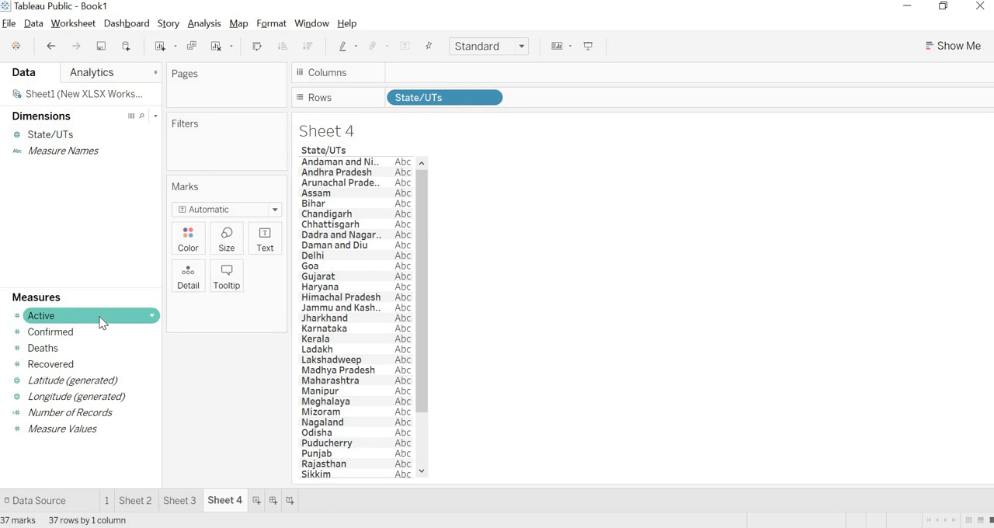
{"action": "left_click_drag", "start_coordinate": [155, 321], "coordinate": [392, 215]}
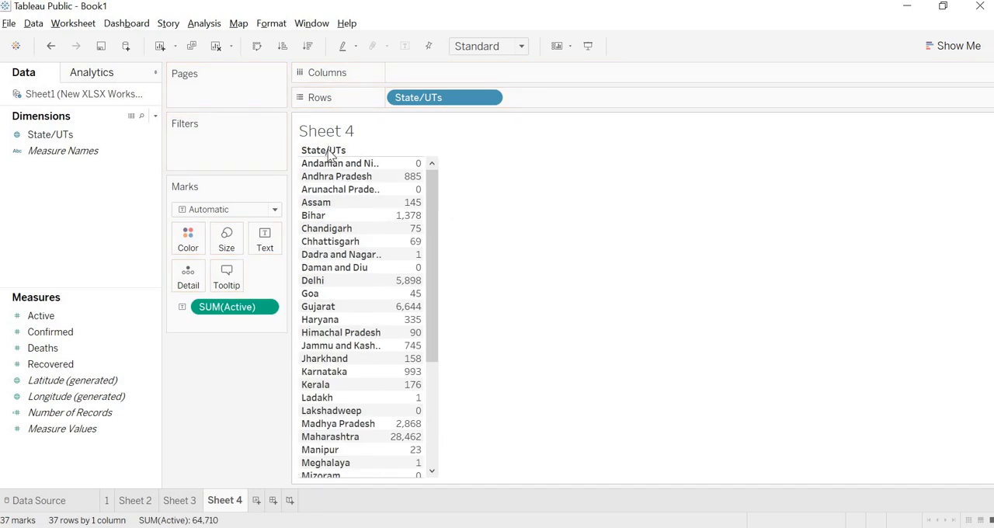
Hide the field labels for rows in the active cases table and increase its row height.
{"action": "right_click", "coordinate": [330, 155]}
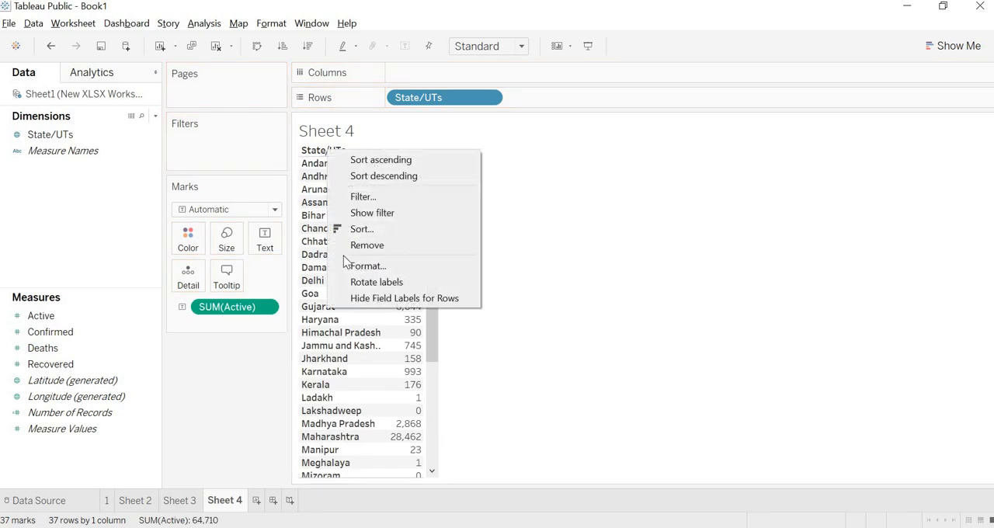
{"action": "left_click", "coordinate": [349, 297]}
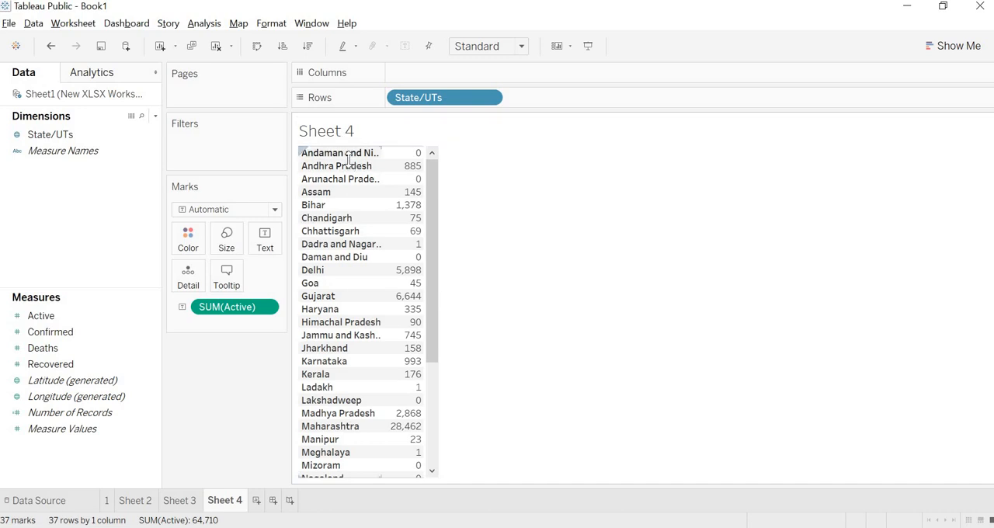
{"action": "left_click_drag", "start_coordinate": [351, 160], "coordinate": [385, 167]}
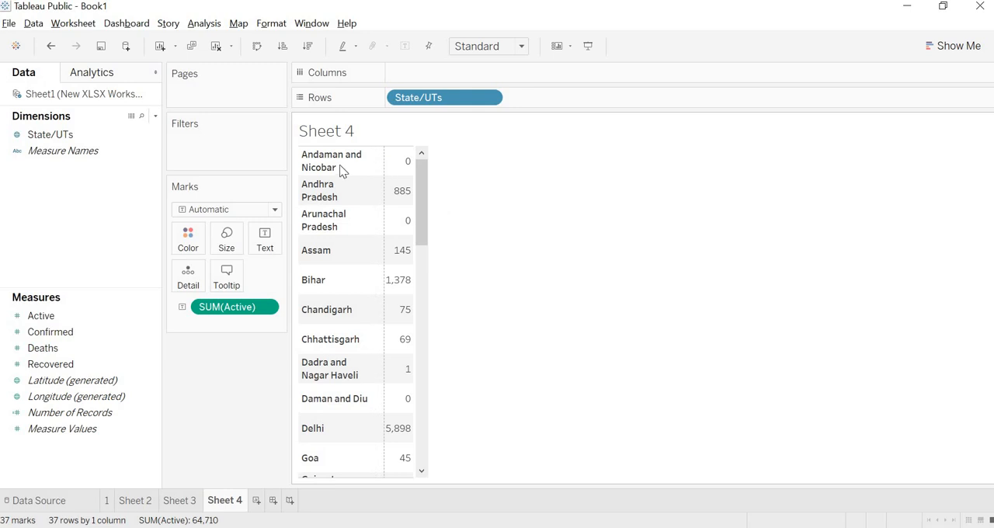
Format Sheet 4's default worksheet font as size 12, bold, italic and dark green.
{"action": "left_click", "coordinate": [341, 168]}
{"action": "right_click", "coordinate": [341, 168]}
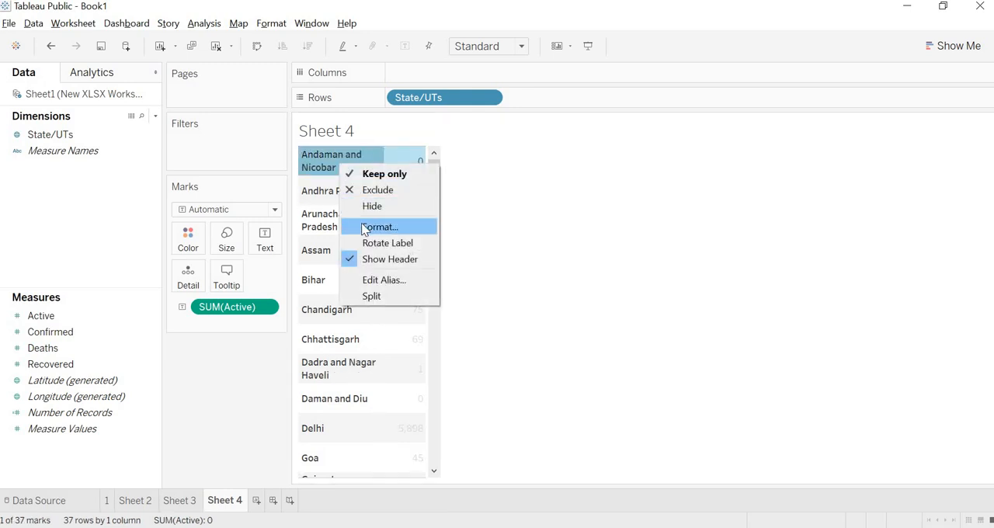
{"action": "left_click", "coordinate": [365, 227]}
{"action": "left_click", "coordinate": [19, 103]}
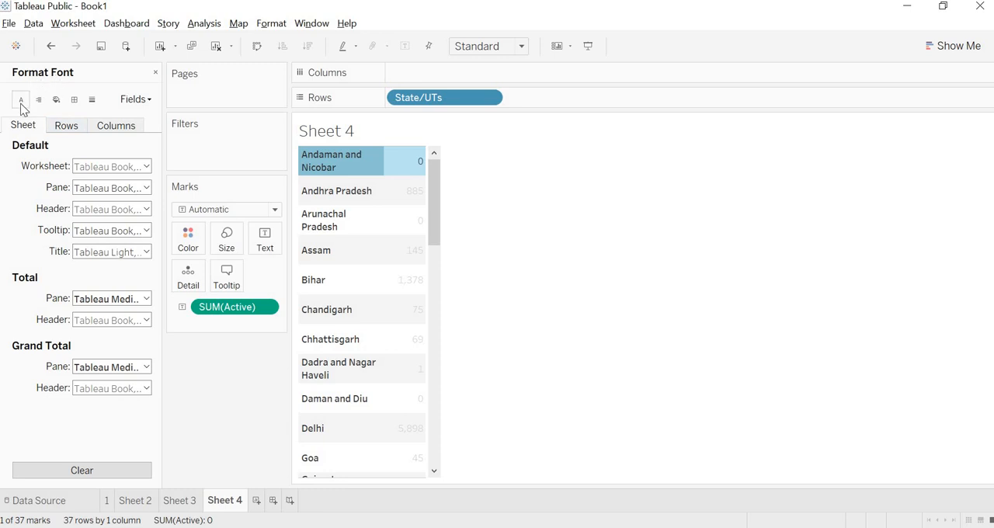
{"action": "left_click", "coordinate": [146, 166]}
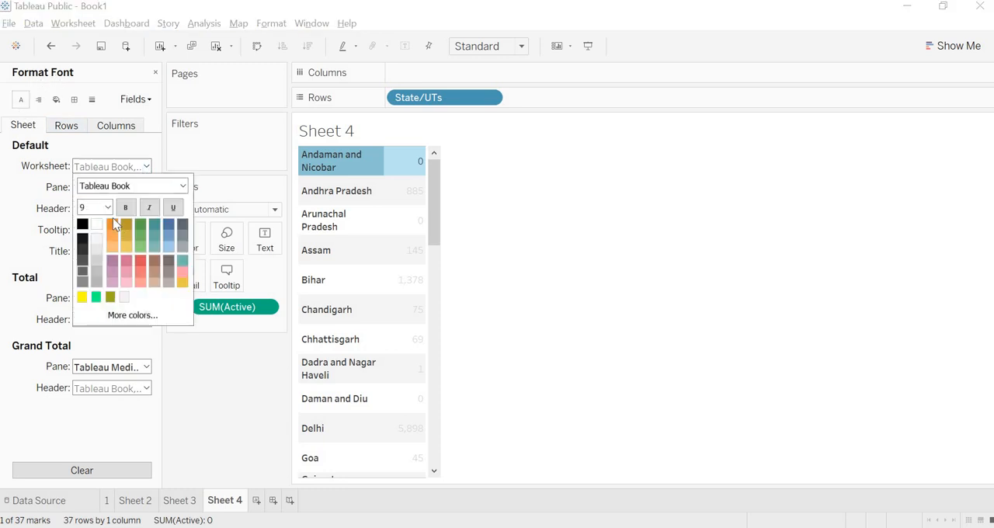
{"action": "left_click", "coordinate": [101, 207]}
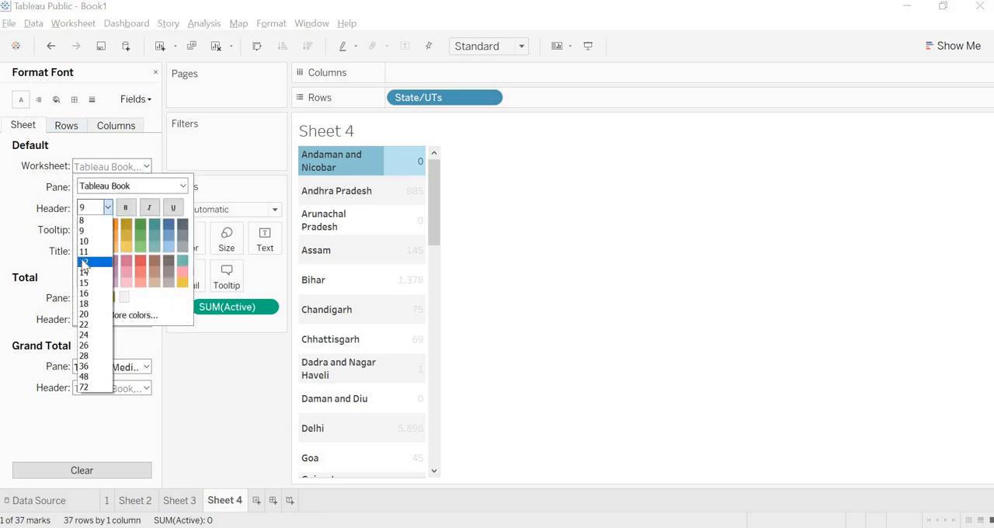
{"action": "left_click", "coordinate": [82, 263]}
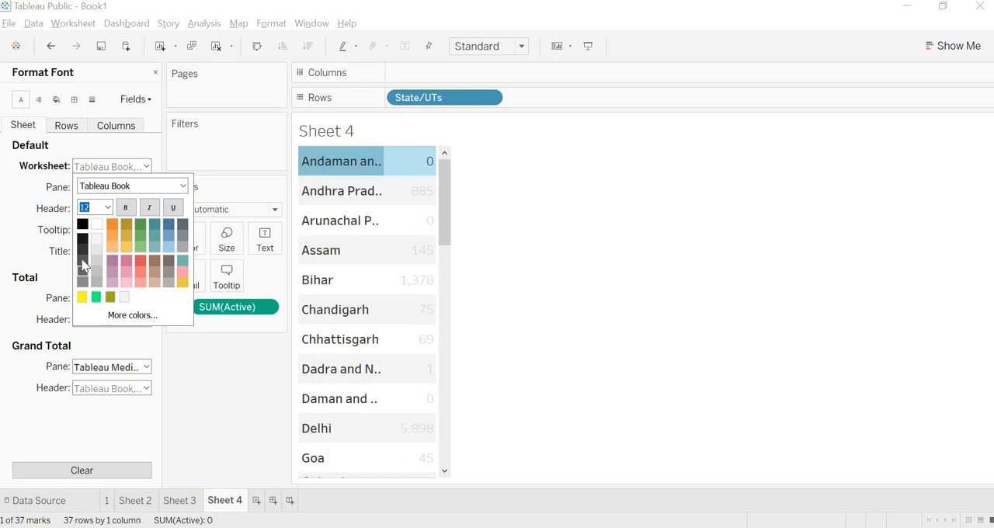
{"action": "left_click", "coordinate": [126, 209]}
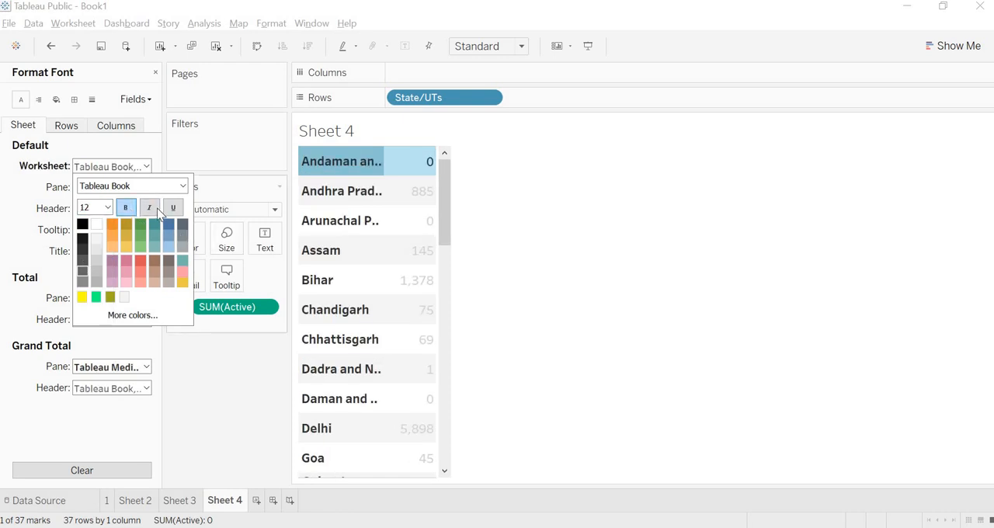
{"action": "left_click", "coordinate": [149, 207]}
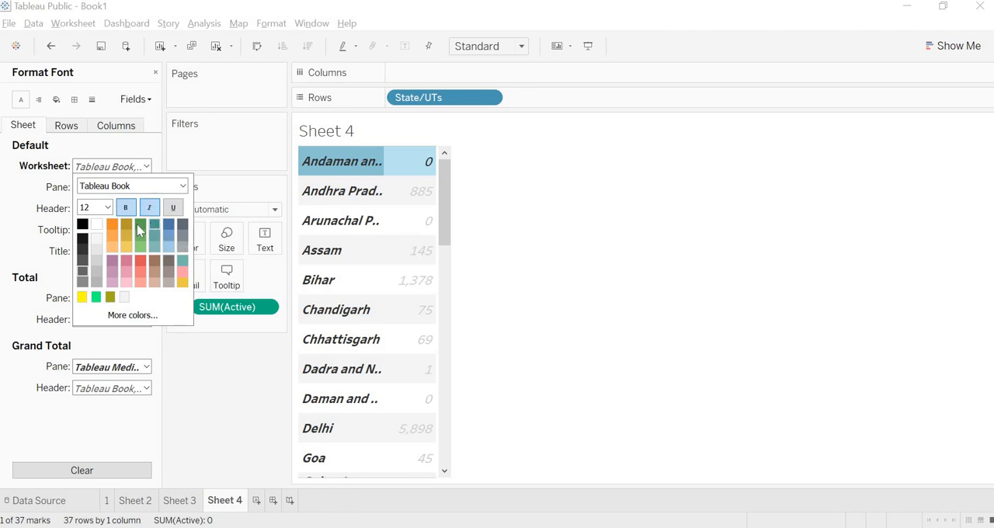
{"action": "left_click", "coordinate": [140, 226]}
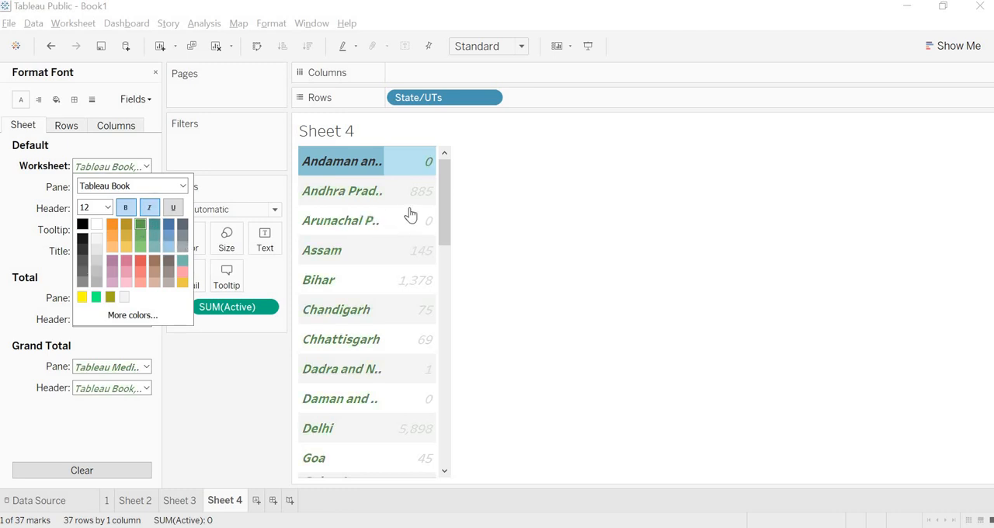
{"action": "left_click", "coordinate": [524, 215]}
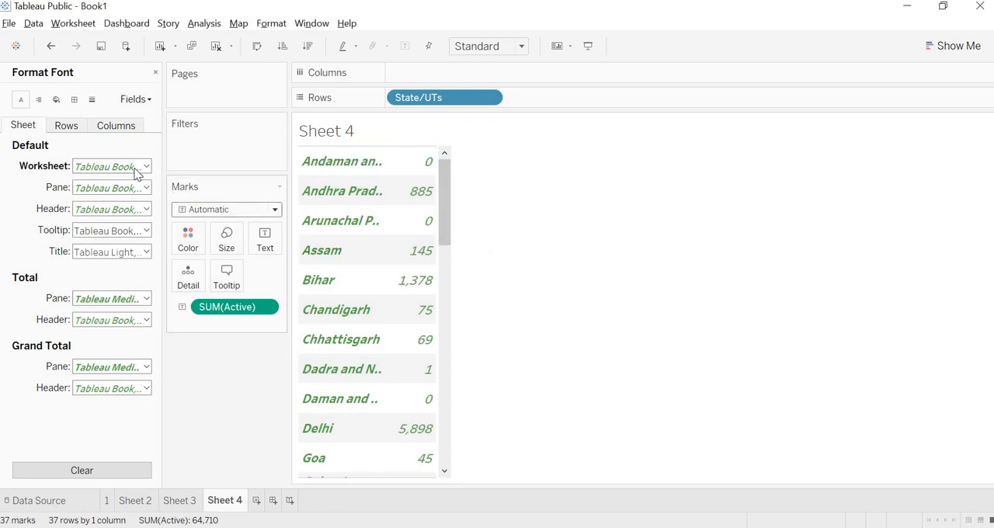
Replace Sheet 4's title with "Active Cases" and format it at size 16, bold, italic and underlined.
{"action": "right_click", "coordinate": [342, 130]}
{"action": "left_click", "coordinate": [352, 137]}
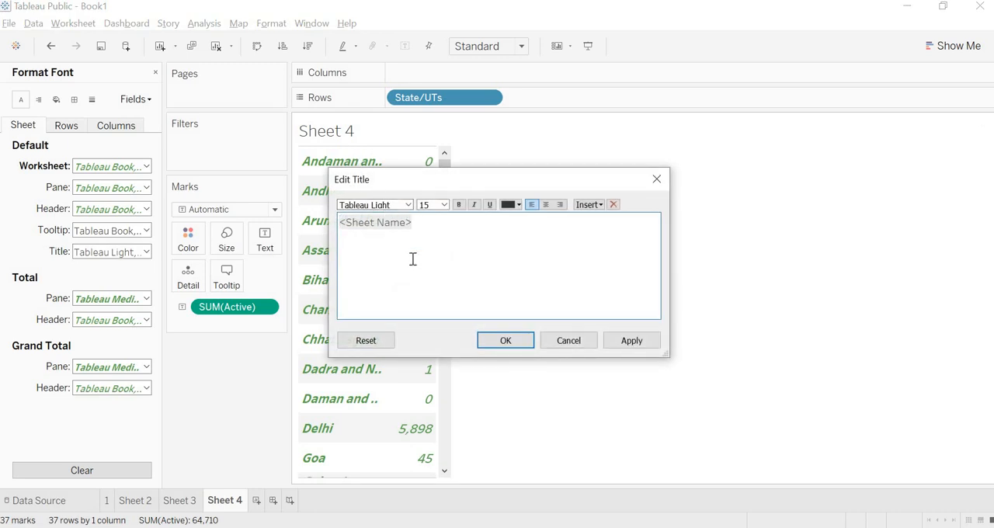
{"action": "key", "text": "BackSpace"}
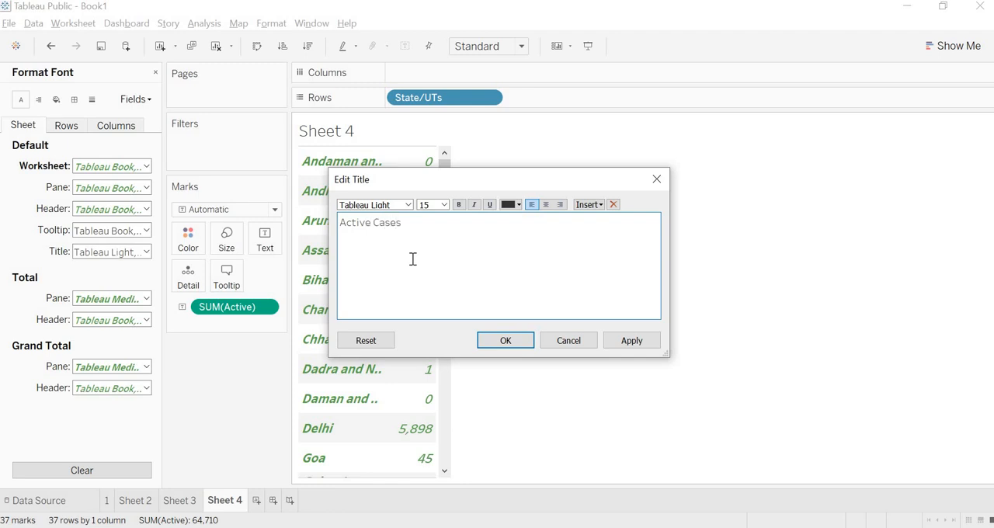
{"action": "key", "text": "ctrl+a"}
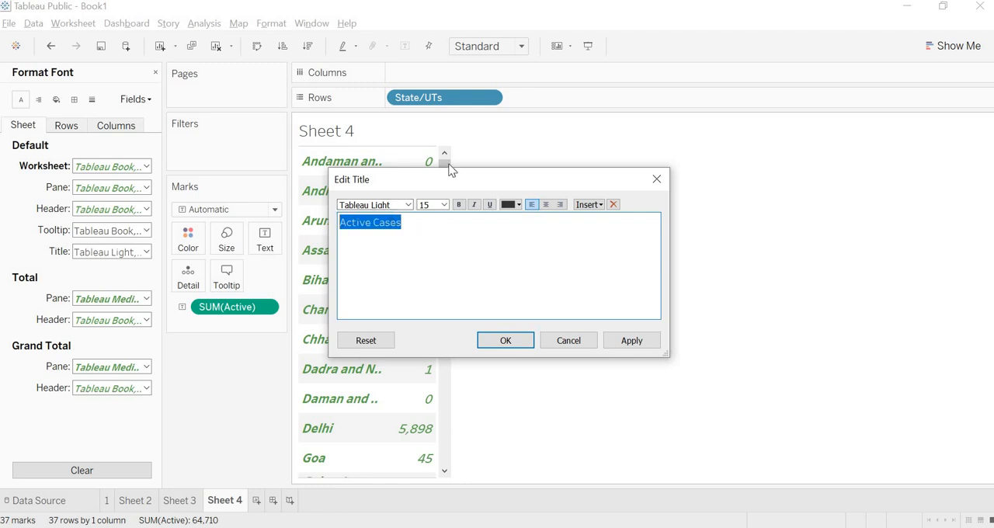
{"action": "left_click", "coordinate": [446, 204]}
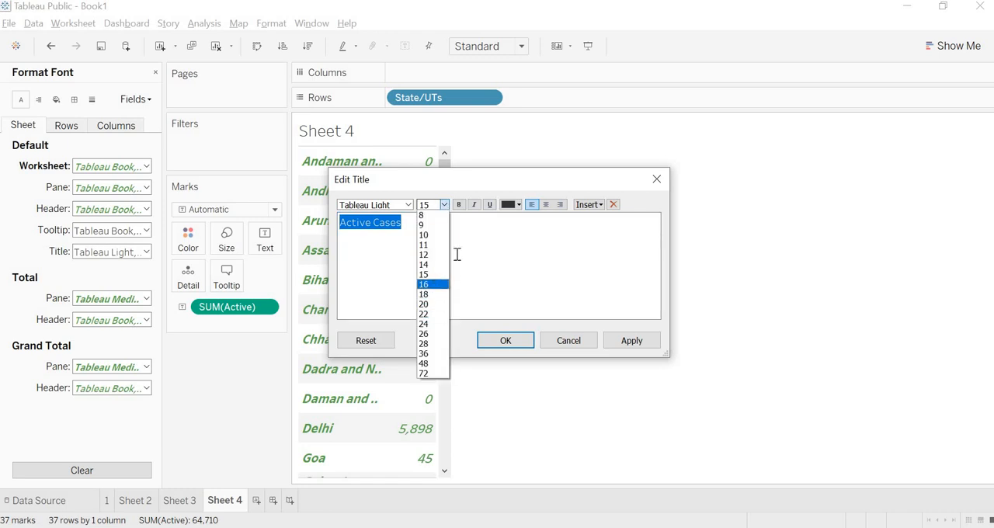
{"action": "left_click", "coordinate": [433, 281]}
{"action": "left_click", "coordinate": [474, 205]}
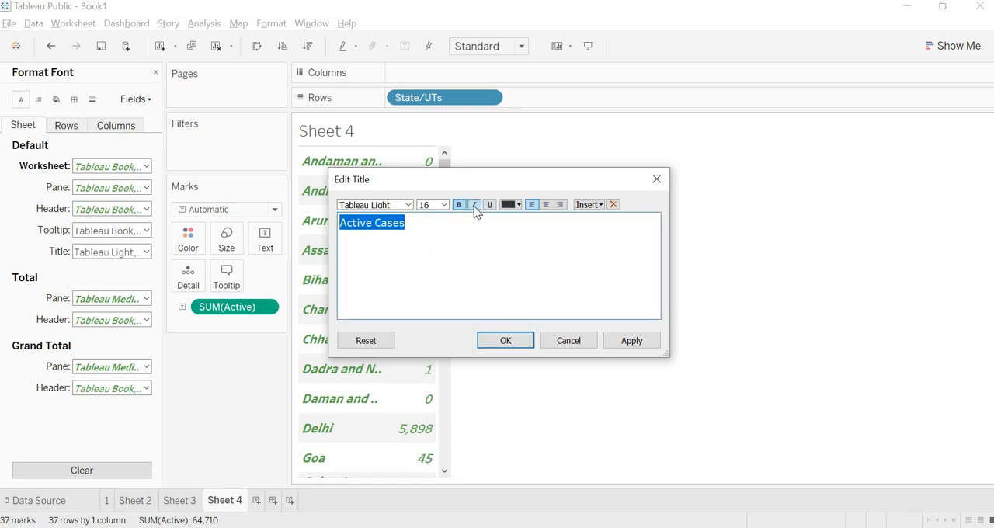
{"action": "left_click", "coordinate": [489, 204]}
{"action": "left_click", "coordinate": [505, 341]}
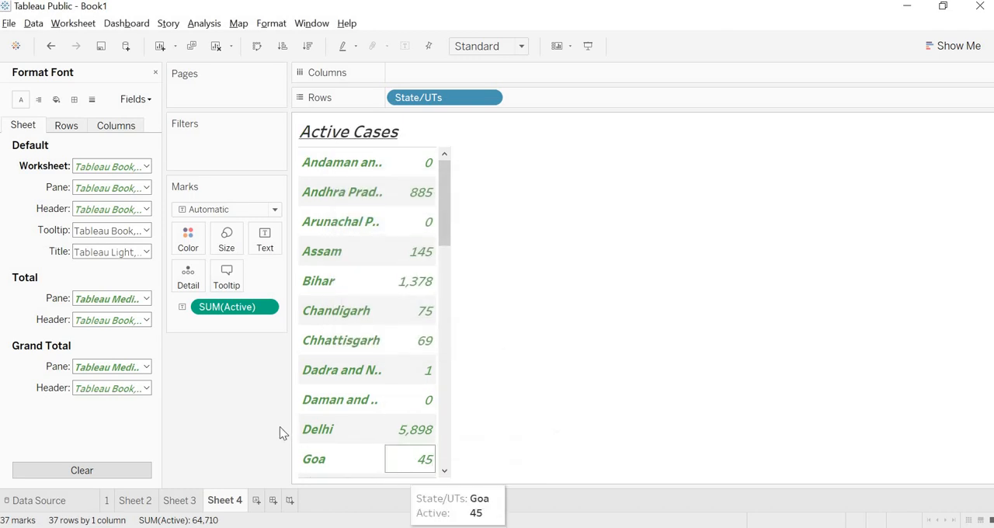
Create another worksheet listing State/UTs as rows with the Confirmed measure as the table's values.
{"action": "key", "text": "ctrl+m"}
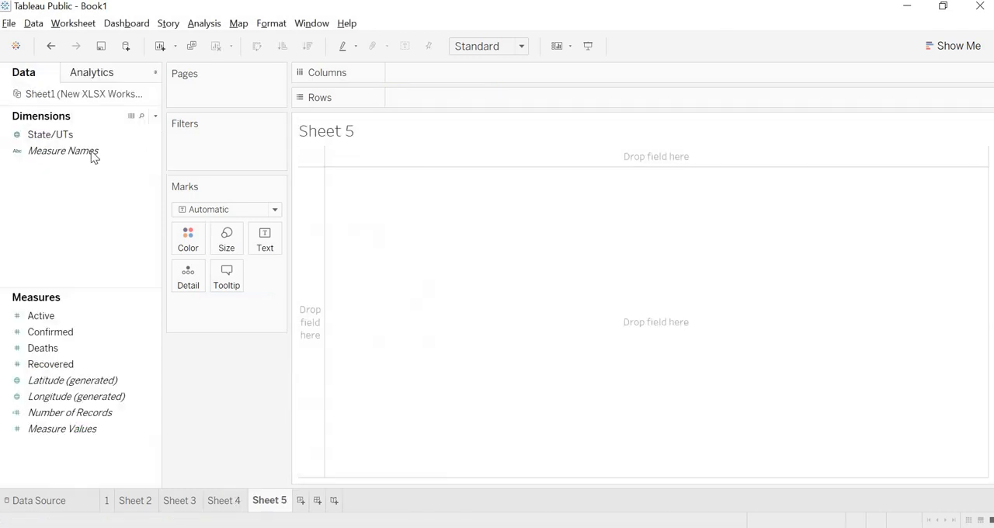
{"action": "left_click_drag", "start_coordinate": [83, 137], "coordinate": [414, 138]}
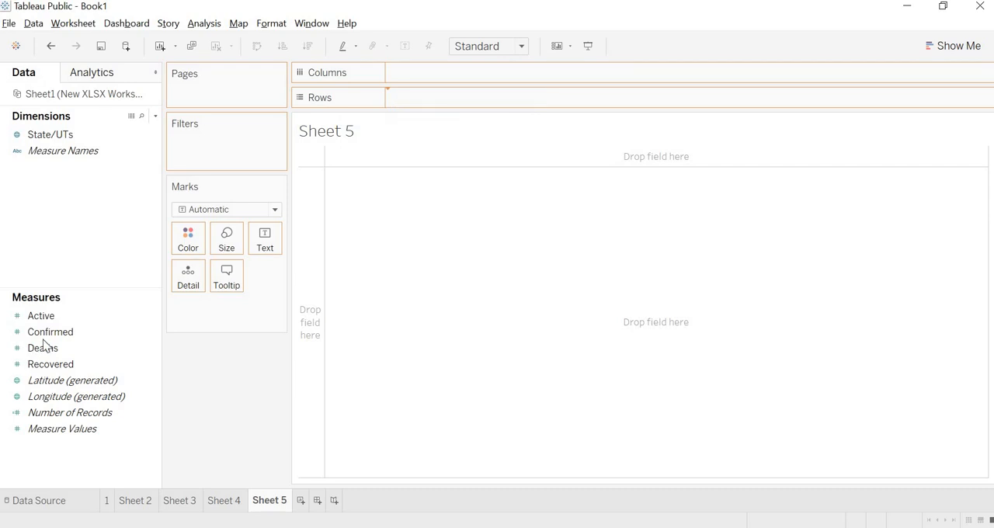
{"action": "left_click_drag", "start_coordinate": [50, 332], "coordinate": [362, 225]}
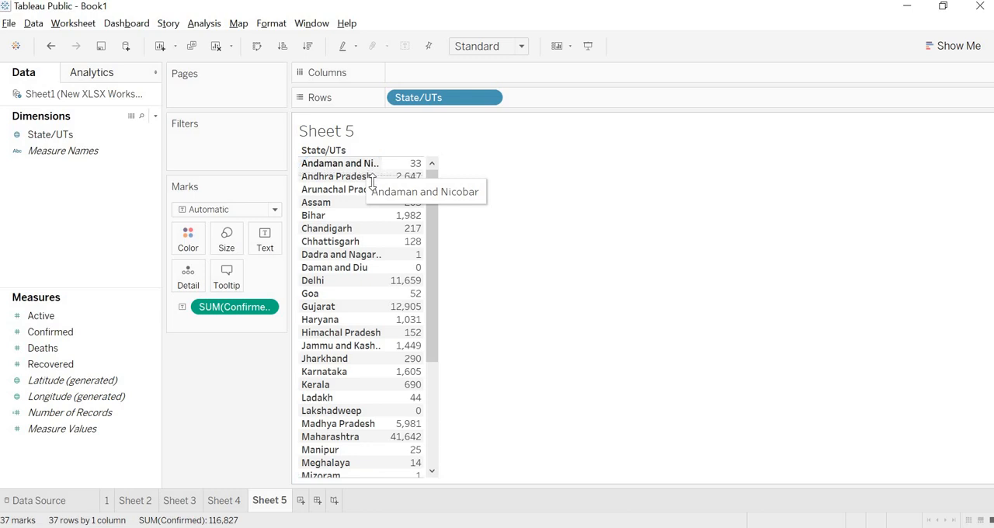
Increase Sheet 5's row height and format its default worksheet font as size 12, bold, italic and dark yellow.
{"action": "mouse_move", "coordinate": [382, 181]}
{"action": "left_mouse_down"}
{"action": "mouse_move", "coordinate": [385, 166]}
{"action": "mouse_move", "coordinate": [375, 183]}
{"action": "left_mouse_up"}
{"action": "right_click", "coordinate": [363, 170]}
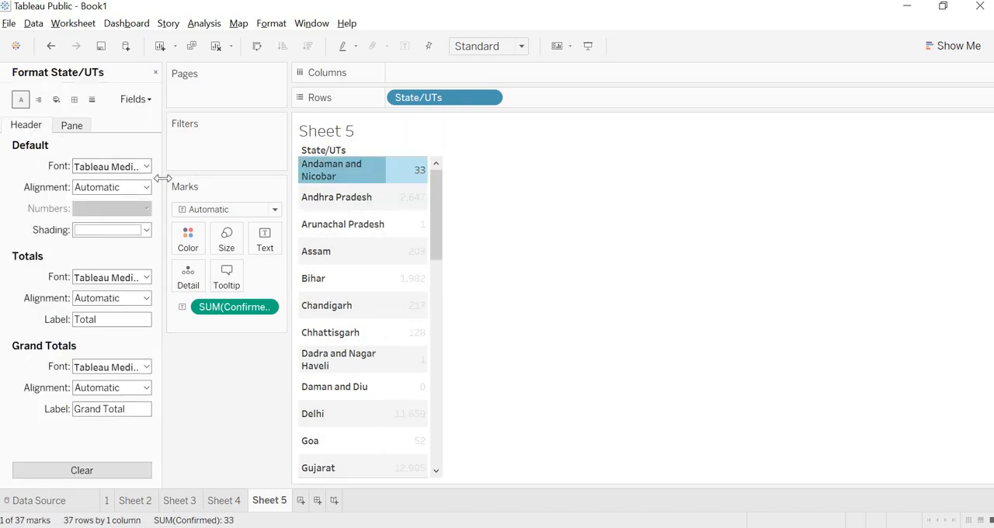
{"action": "left_click", "coordinate": [134, 209]}
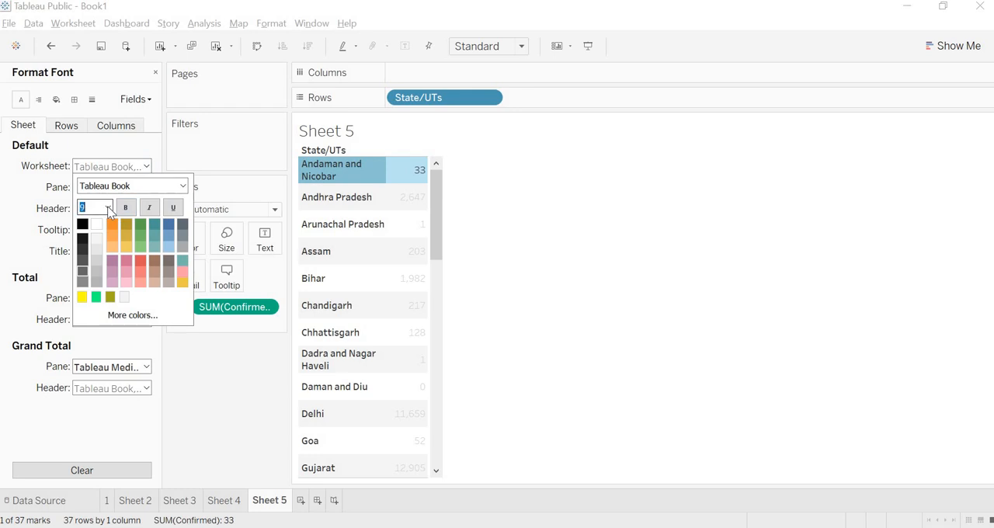
{"action": "left_click", "coordinate": [93, 265]}
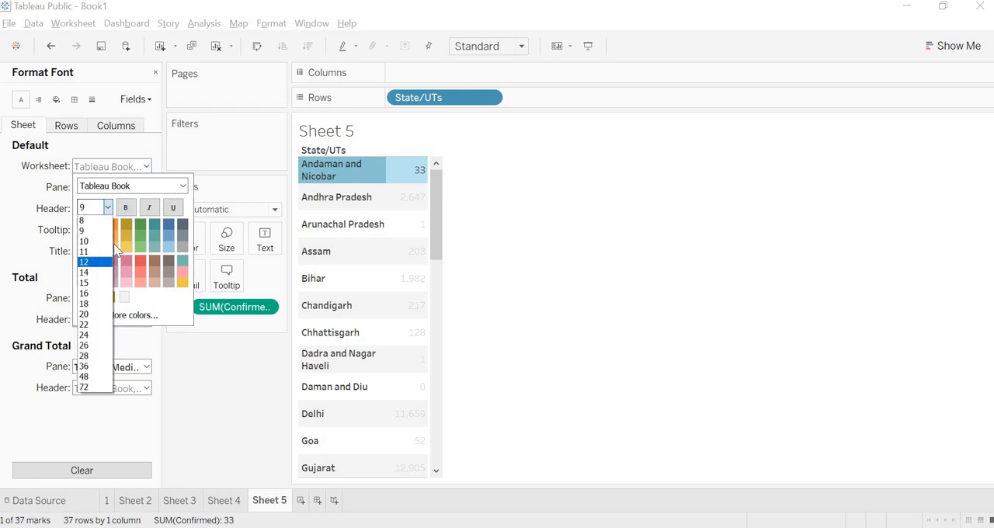
{"action": "left_click", "coordinate": [149, 212]}
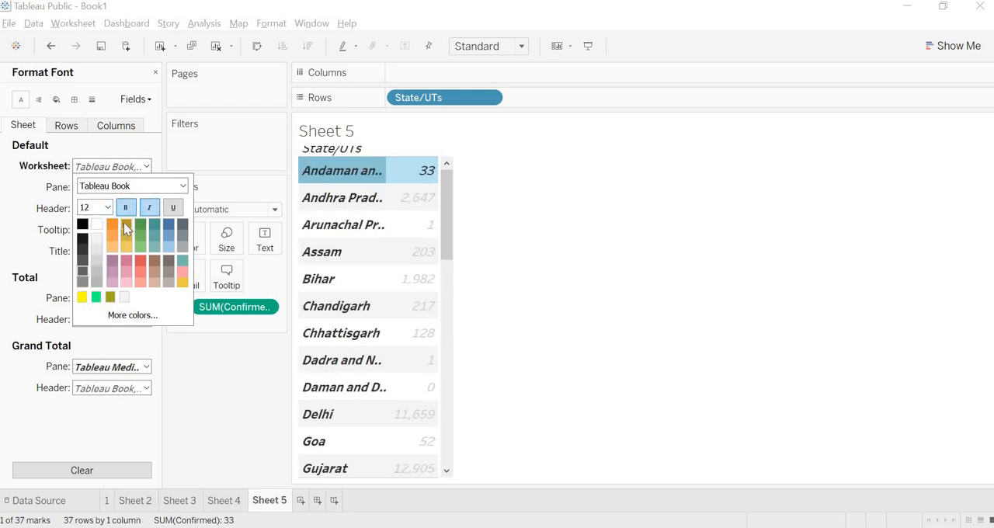
{"action": "left_click", "coordinate": [126, 226]}
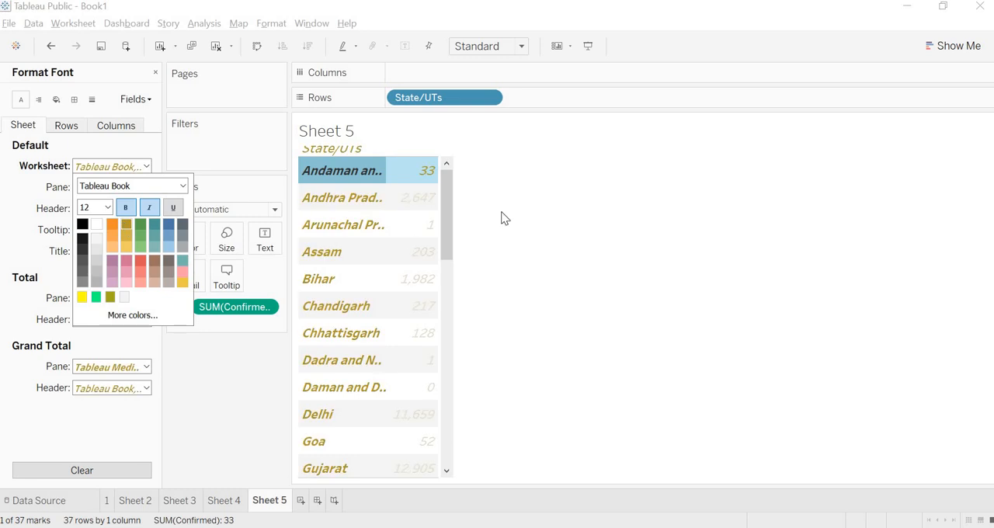
Hide the field labels for rows in the confirmed cases table.
{"action": "left_click", "coordinate": [365, 159]}
{"action": "right_click", "coordinate": [356, 159]}
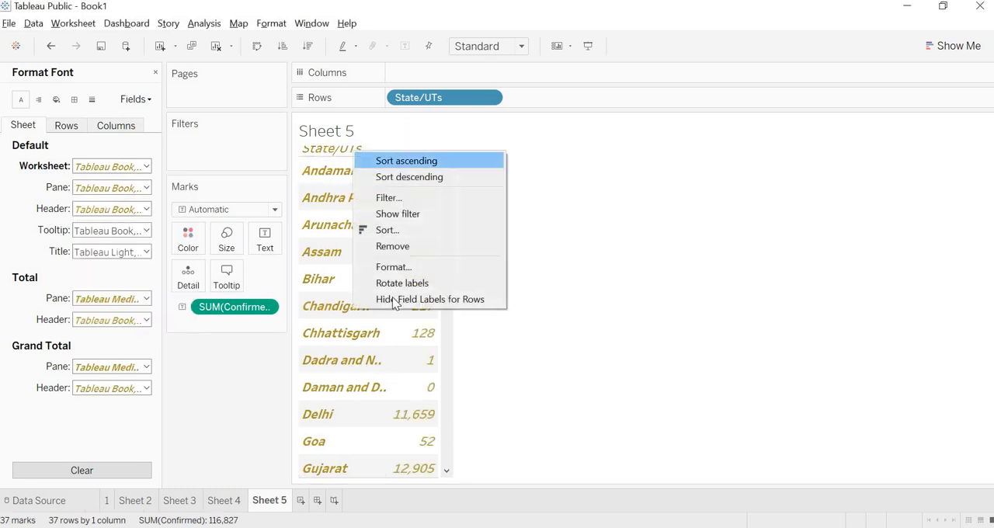
{"action": "left_click", "coordinate": [384, 301]}
Replace Sheet 5's title with "Confirmed Cases" and format it bold, italic and underlined.
{"action": "right_click", "coordinate": [332, 133]}
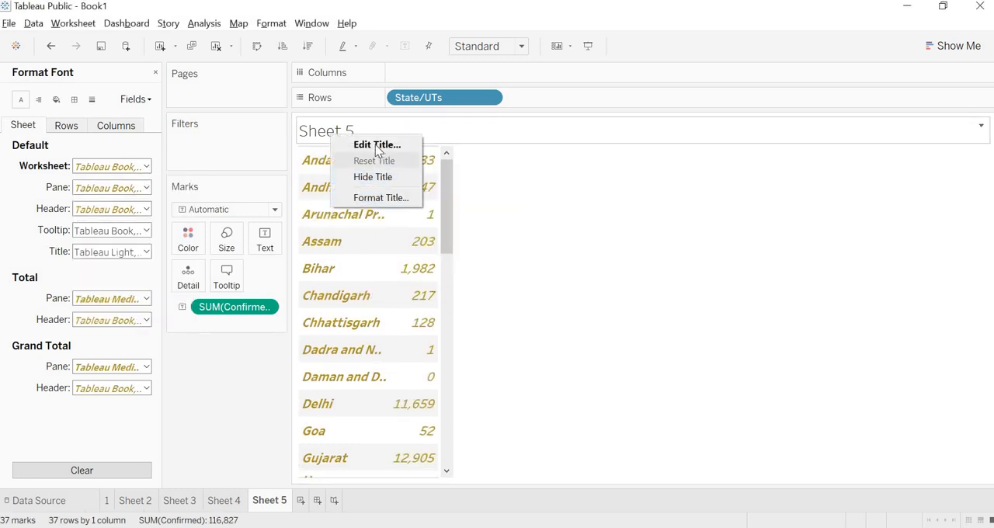
{"action": "left_click", "coordinate": [376, 145]}
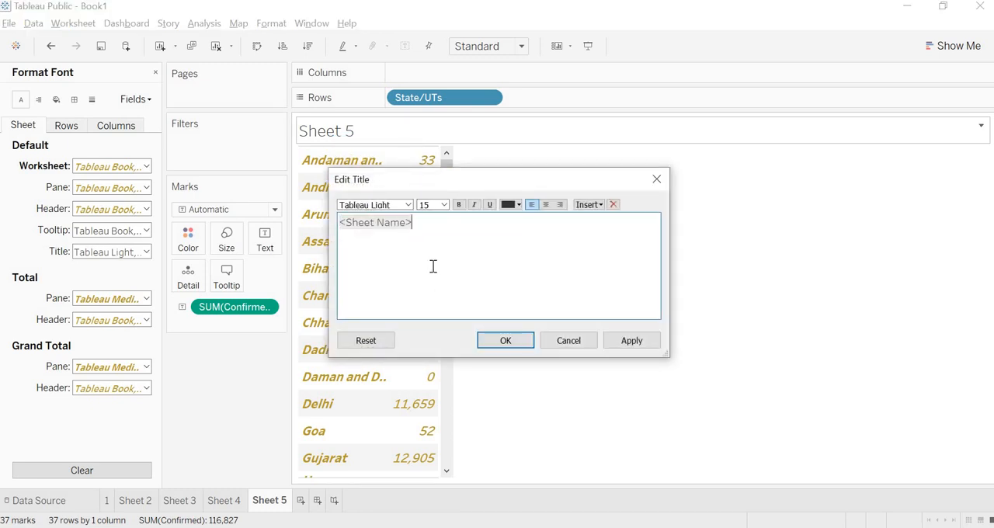
{"action": "key", "text": "BackSpace"}
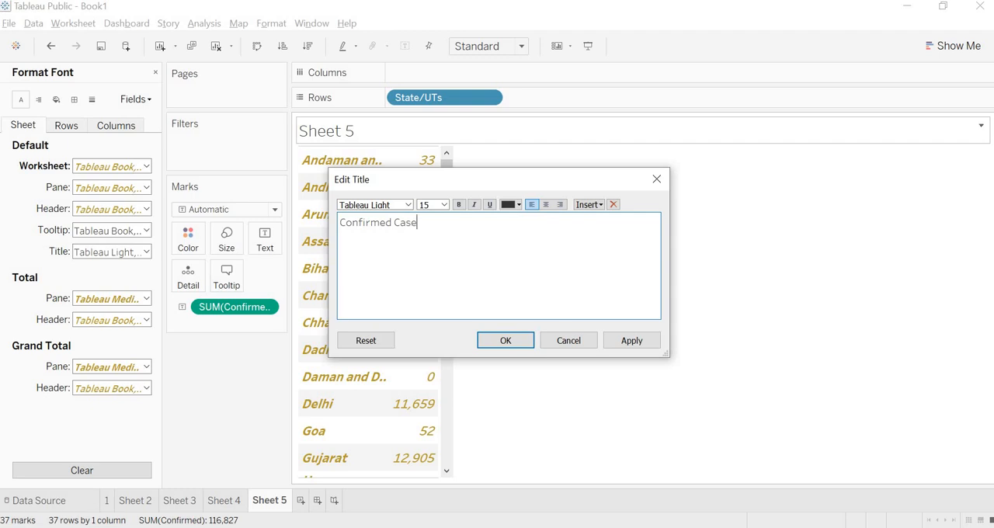
{"action": "left_click", "coordinate": [445, 205]}
{"action": "left_click", "coordinate": [430, 285]}
{"action": "left_click", "coordinate": [474, 206]}
{"action": "key", "text": "ctrl+a"}
{"action": "left_click", "coordinate": [459, 205]}
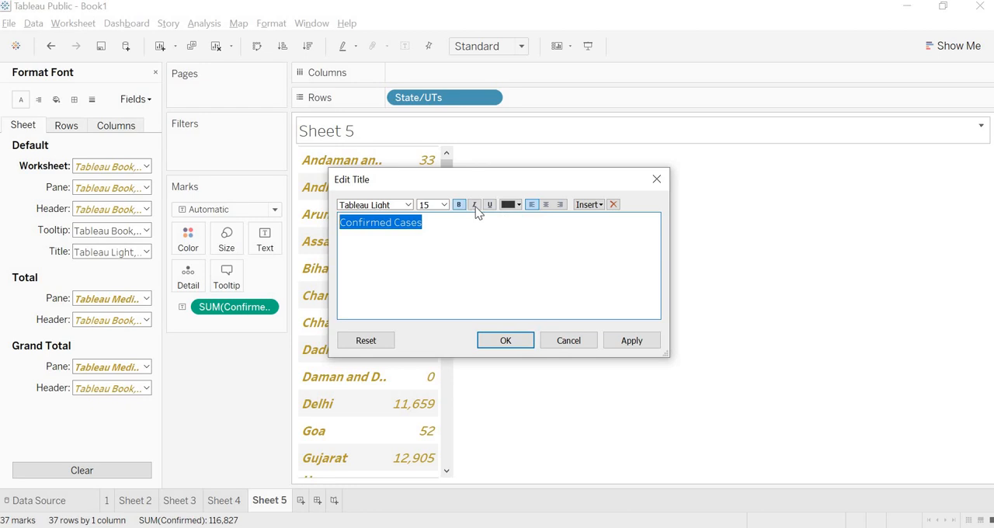
{"action": "left_click", "coordinate": [475, 205]}
{"action": "left_click", "coordinate": [490, 205]}
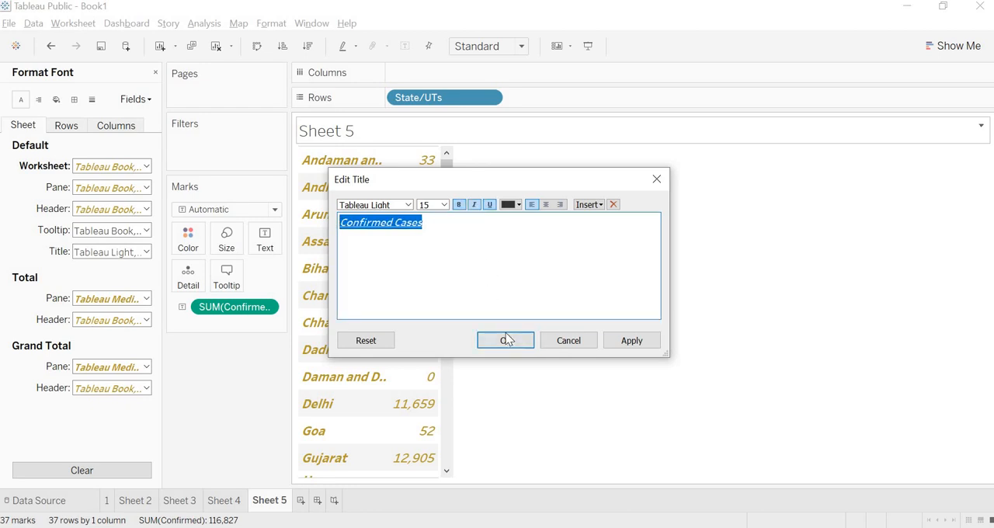
{"action": "left_click", "coordinate": [507, 341]}
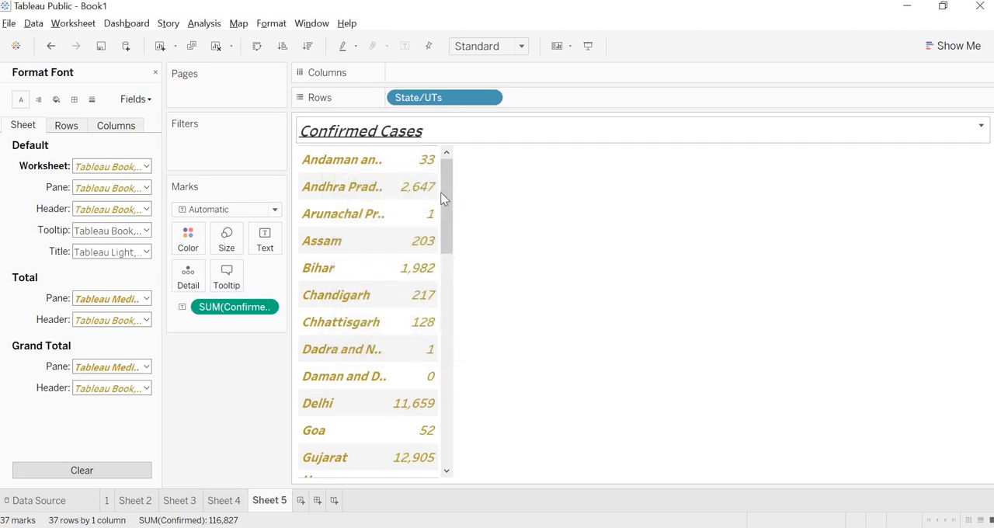
Remove the underline from the "Confirmed Cases" title and reapply it.
{"action": "right_click", "coordinate": [403, 131]}
{"action": "left_click", "coordinate": [449, 140]}
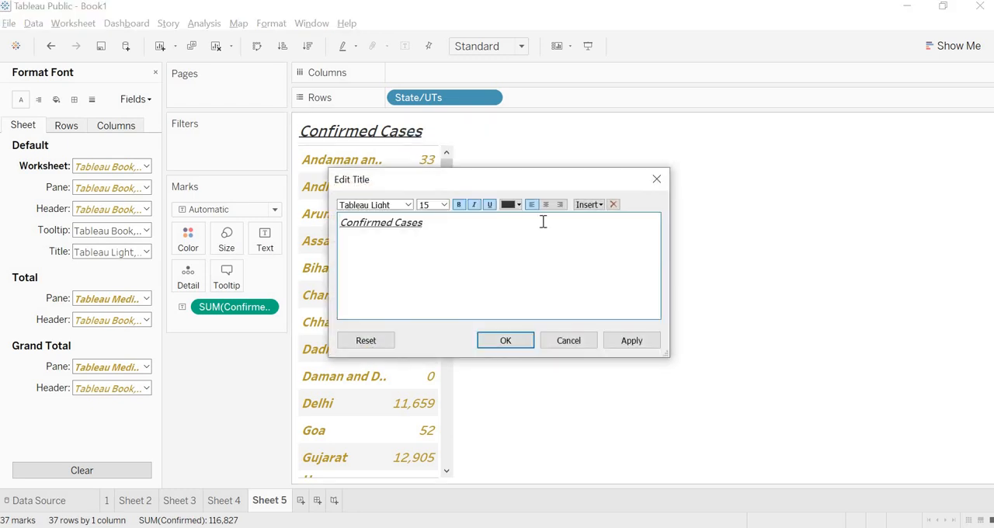
{"action": "left_click", "coordinate": [512, 342]}
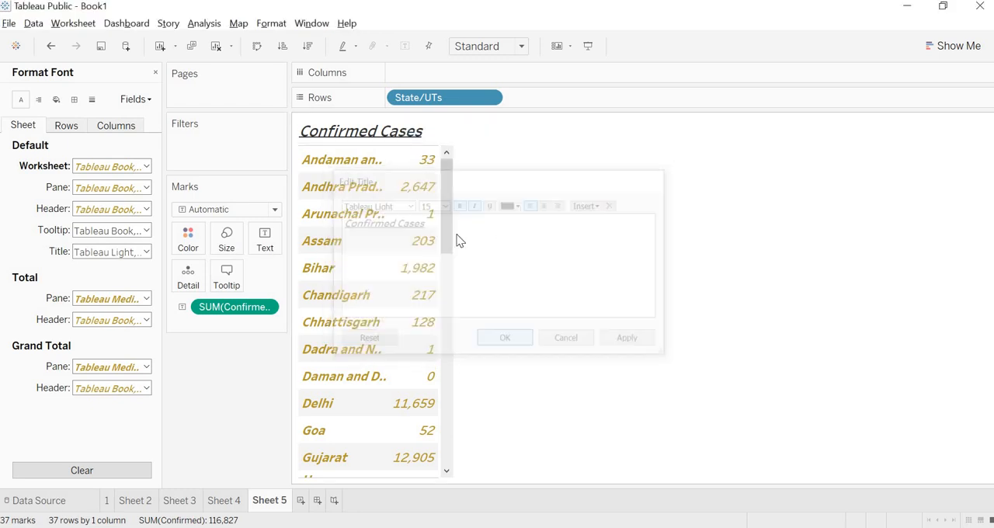
{"action": "right_click", "coordinate": [403, 132]}
{"action": "left_click", "coordinate": [448, 143]}
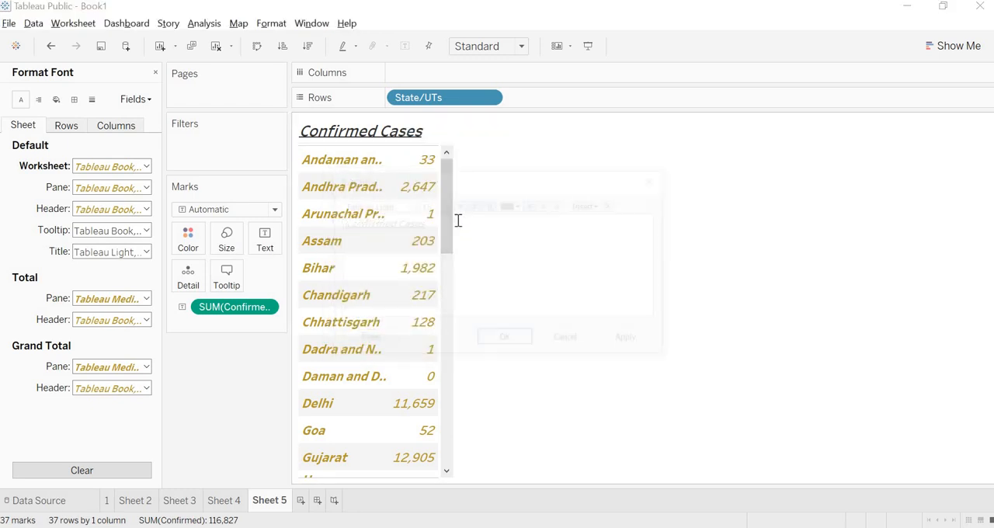
{"action": "key", "text": "ctrl+a"}
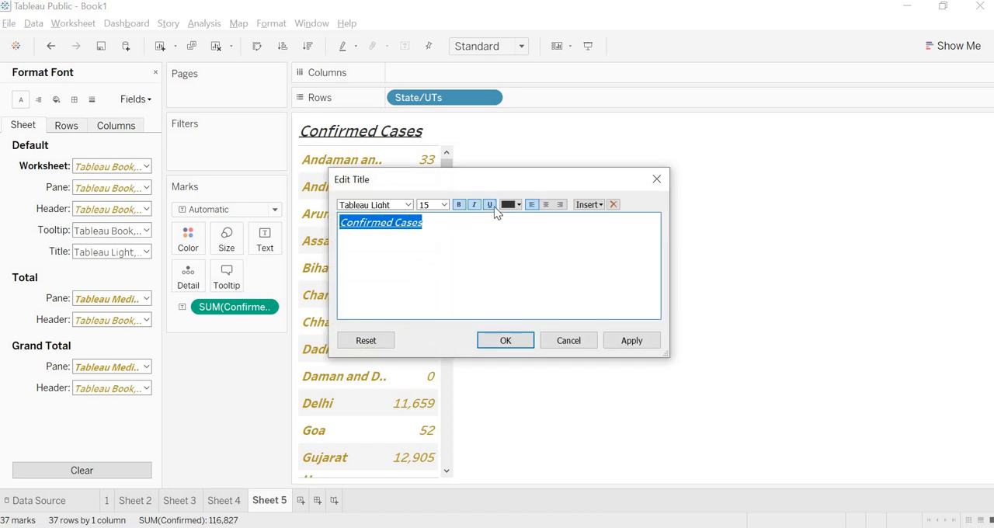
{"action": "key", "text": "Return"}
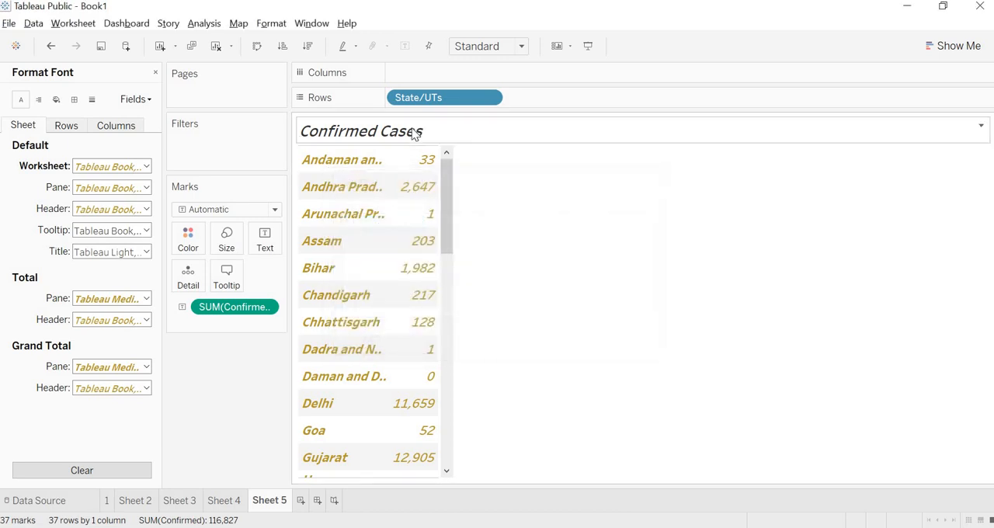
{"action": "right_click", "coordinate": [413, 129]}
{"action": "left_click", "coordinate": [458, 137]}
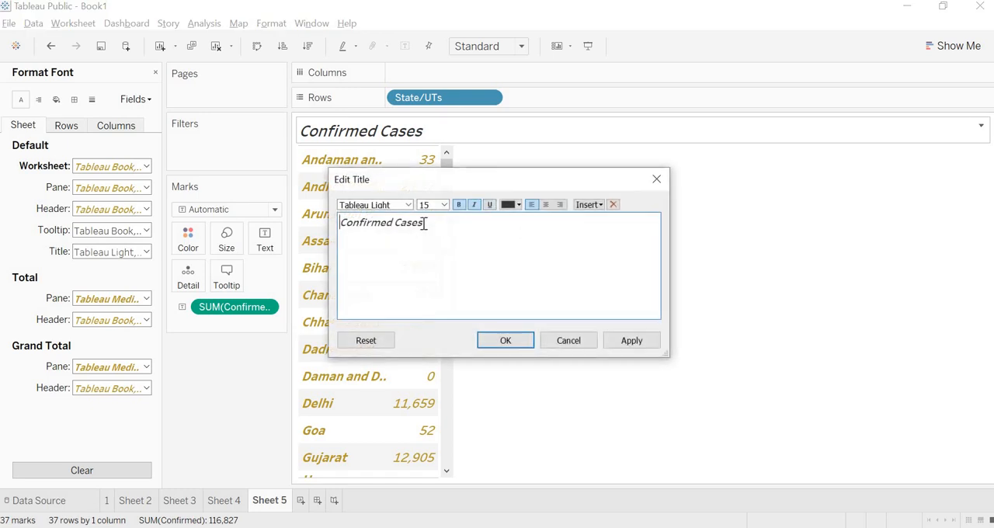
{"action": "key", "text": "ctrl+a"}
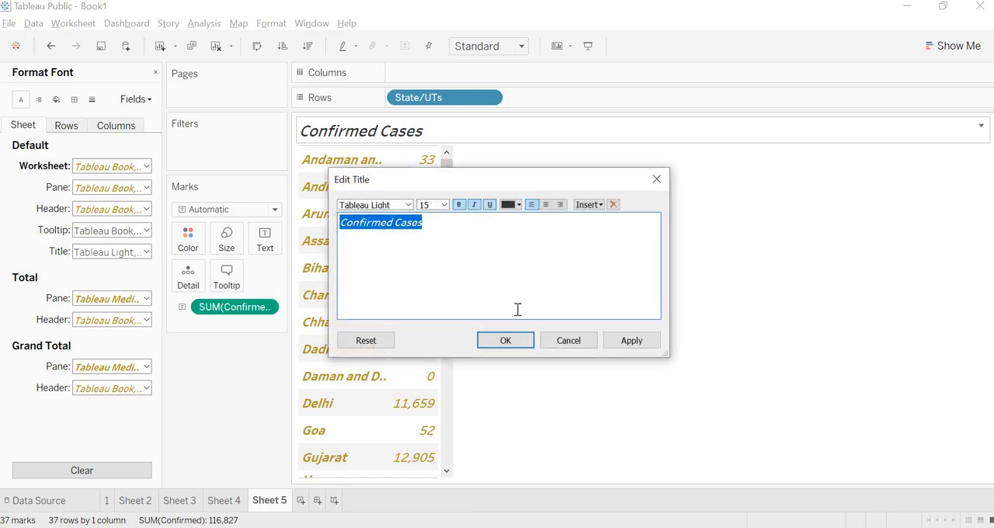
{"action": "key", "text": "Return"}
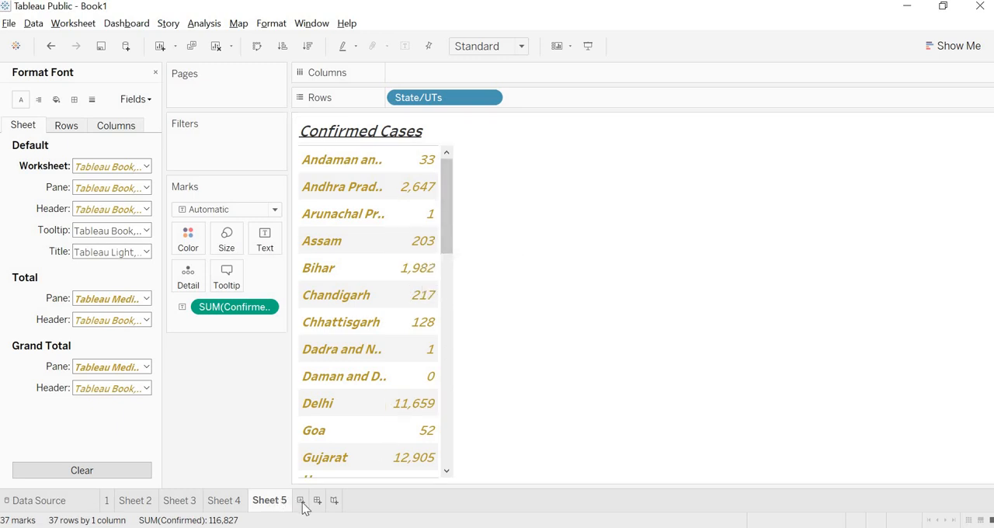
Create another worksheet listing State/UTs as rows with the Deaths measure as the table's values.
{"action": "key", "text": "ctrl+m"}
{"action": "left_click_drag", "start_coordinate": [91, 134], "coordinate": [482, 97]}
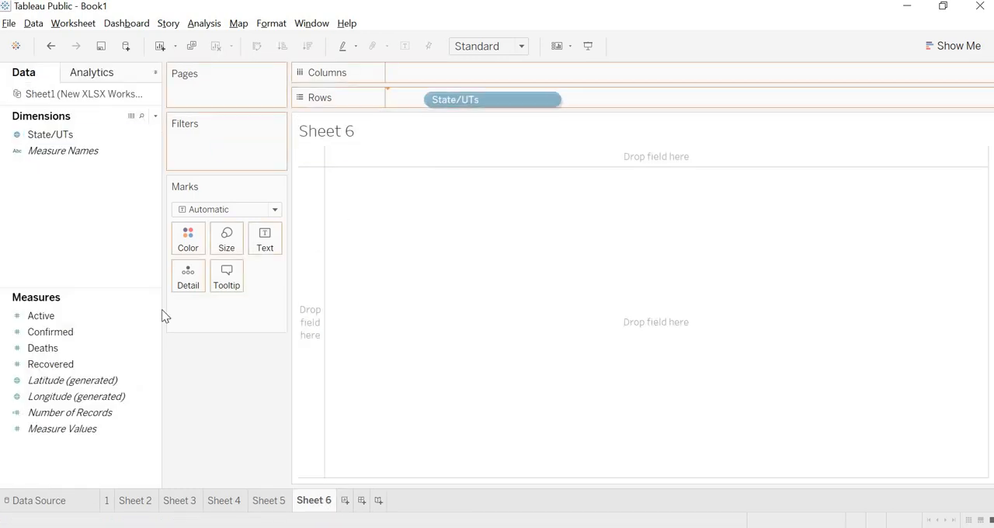
{"action": "left_click_drag", "start_coordinate": [96, 348], "coordinate": [385, 353]}
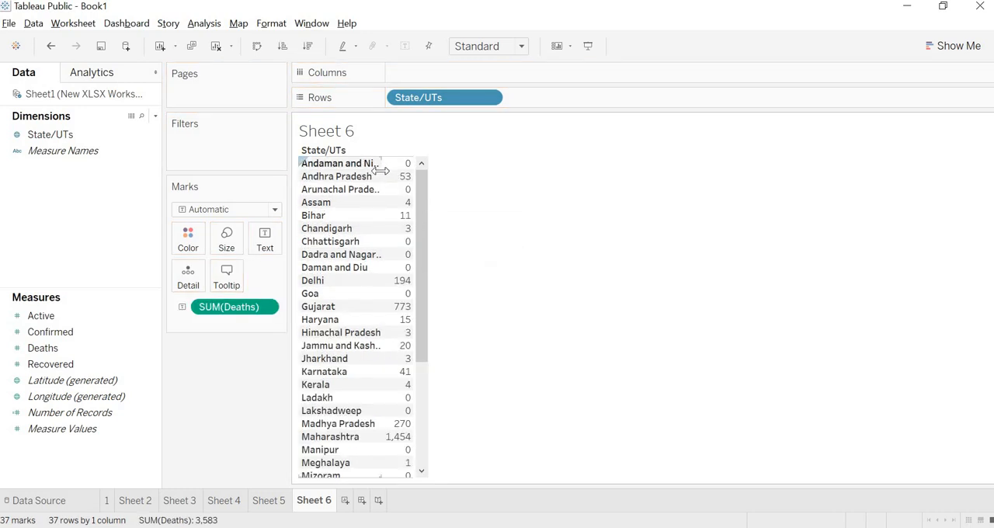
Increase the row height of the deaths table and widen its State/UTs column.
{"action": "left_click_drag", "start_coordinate": [379, 170], "coordinate": [380, 184]}
{"action": "mouse_move", "coordinate": [381, 171]}
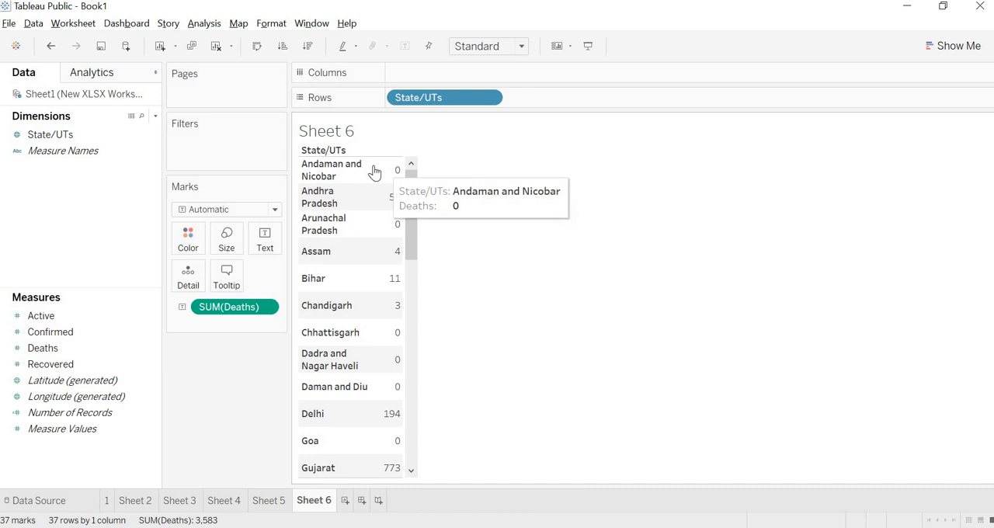
{"action": "left_click_drag", "start_coordinate": [371, 164], "coordinate": [384, 165]}
Format Sheet 6's default worksheet font as size 12, bold, italic and dark yellow.
{"action": "right_click", "coordinate": [360, 177]}
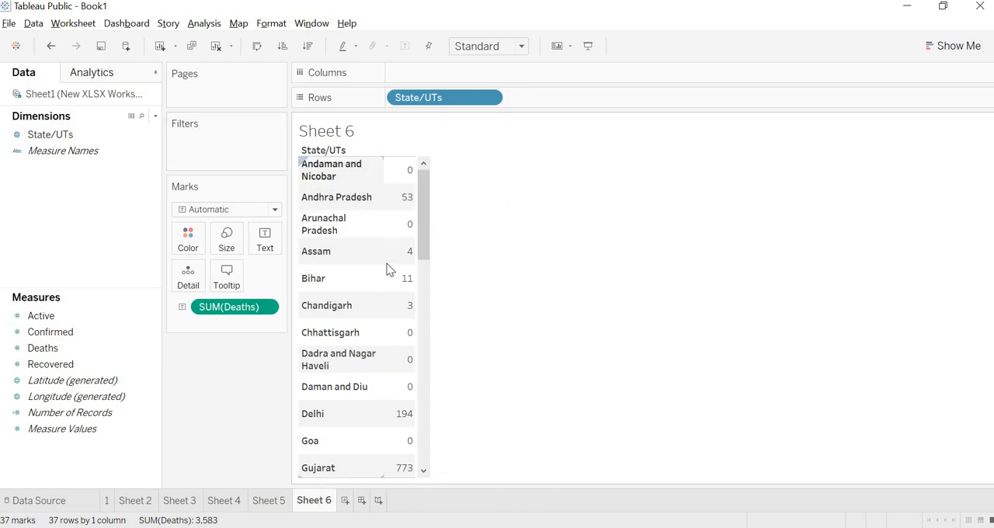
{"action": "left_click", "coordinate": [364, 236]}
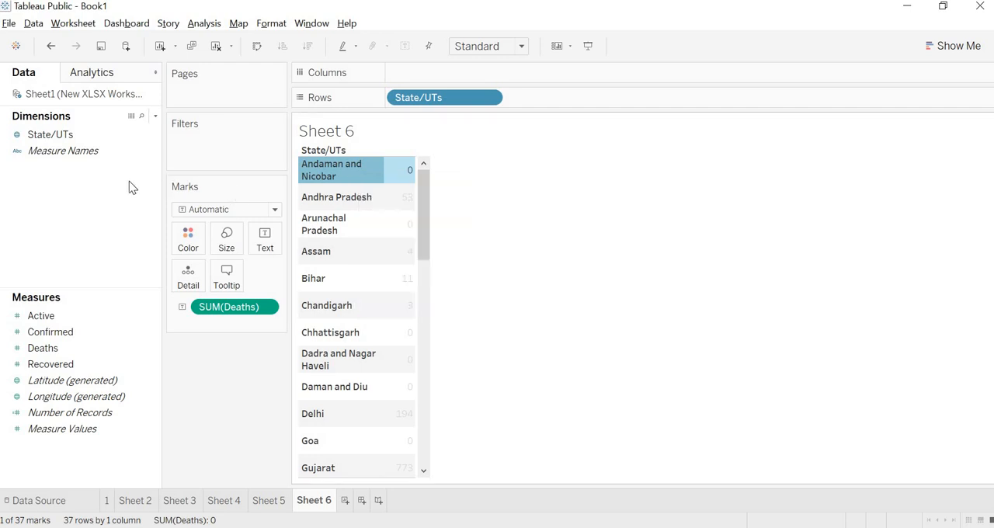
{"action": "left_click", "coordinate": [21, 99]}
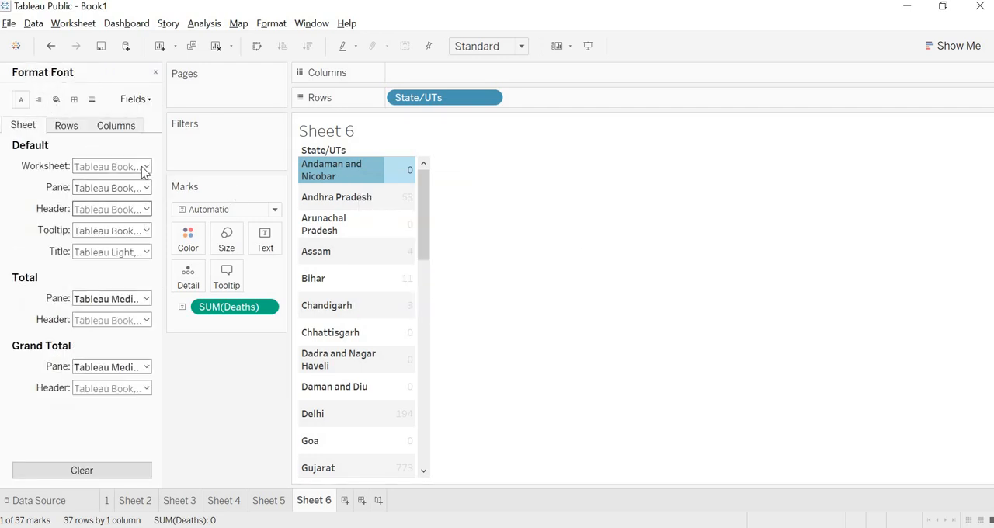
{"action": "left_click", "coordinate": [129, 208]}
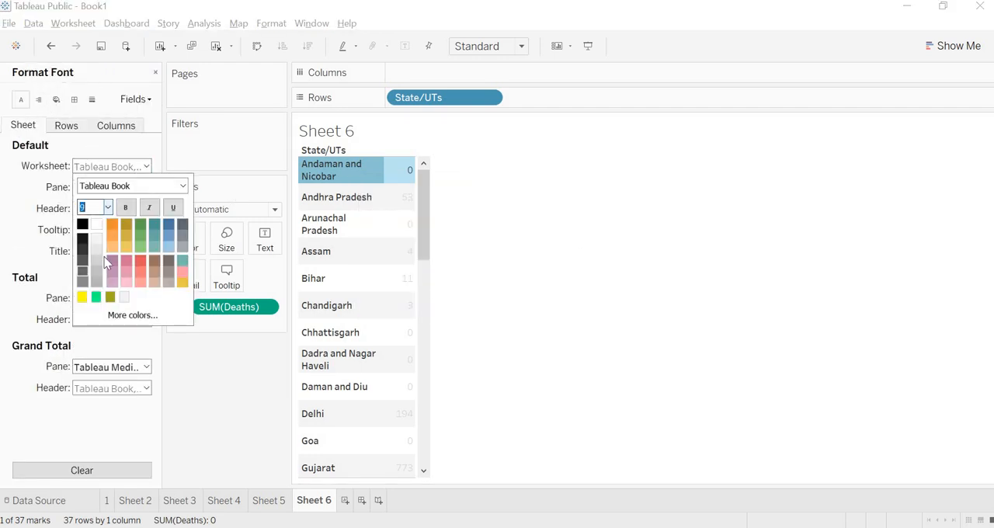
{"action": "left_click", "coordinate": [108, 208]}
{"action": "left_click", "coordinate": [89, 261]}
{"action": "left_click", "coordinate": [125, 207]}
{"action": "left_click", "coordinate": [128, 225]}
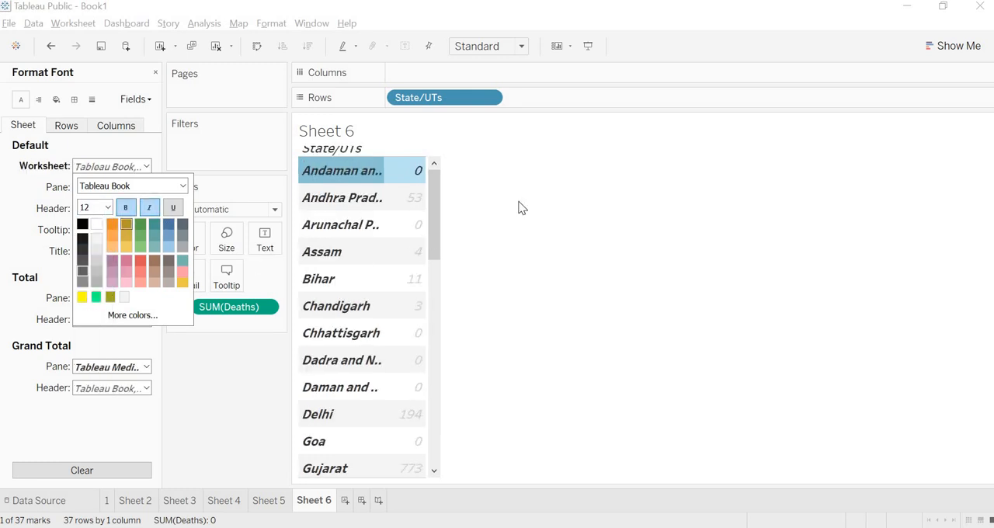
{"action": "left_click", "coordinate": [519, 202]}
Hide the field labels for rows in the deaths table.
{"action": "right_click", "coordinate": [356, 150]}
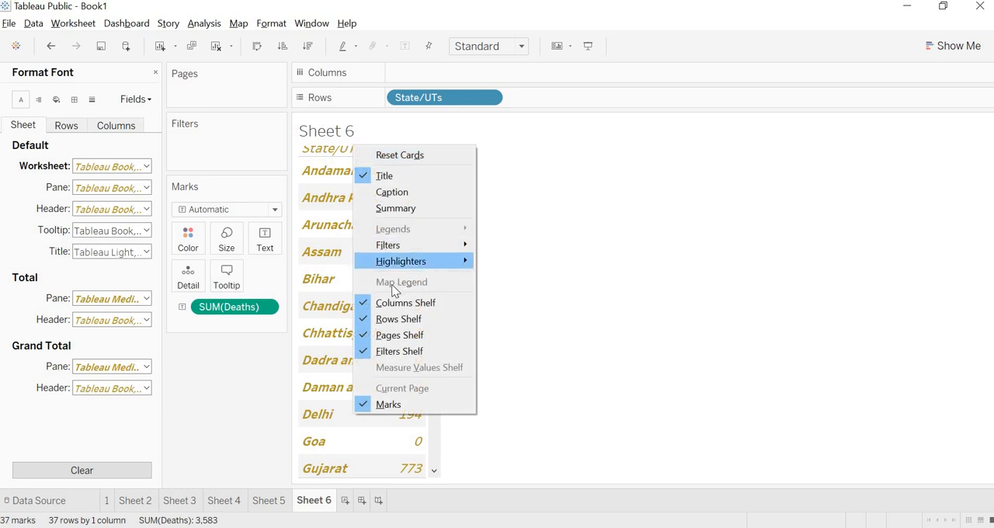
{"action": "left_click", "coordinate": [359, 148]}
{"action": "right_click", "coordinate": [359, 150]}
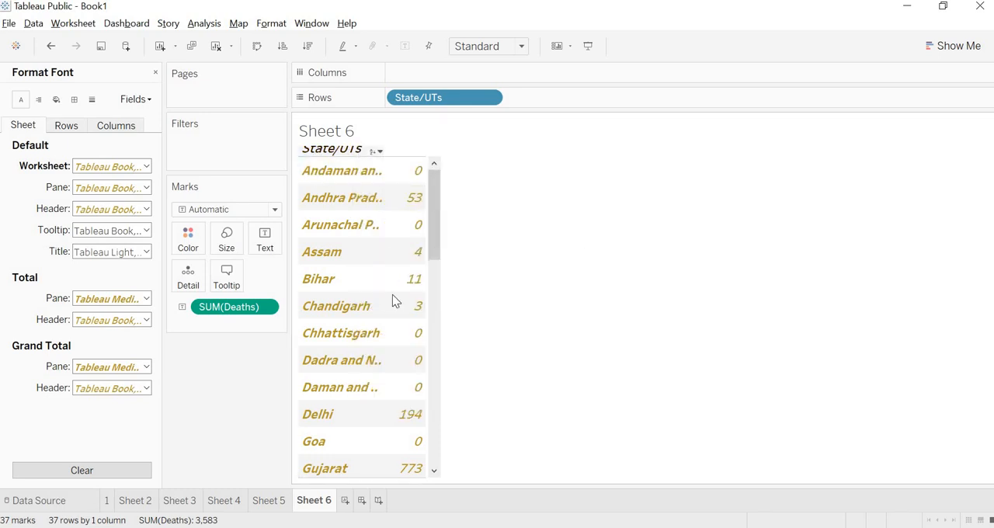
{"action": "left_click", "coordinate": [394, 301]}
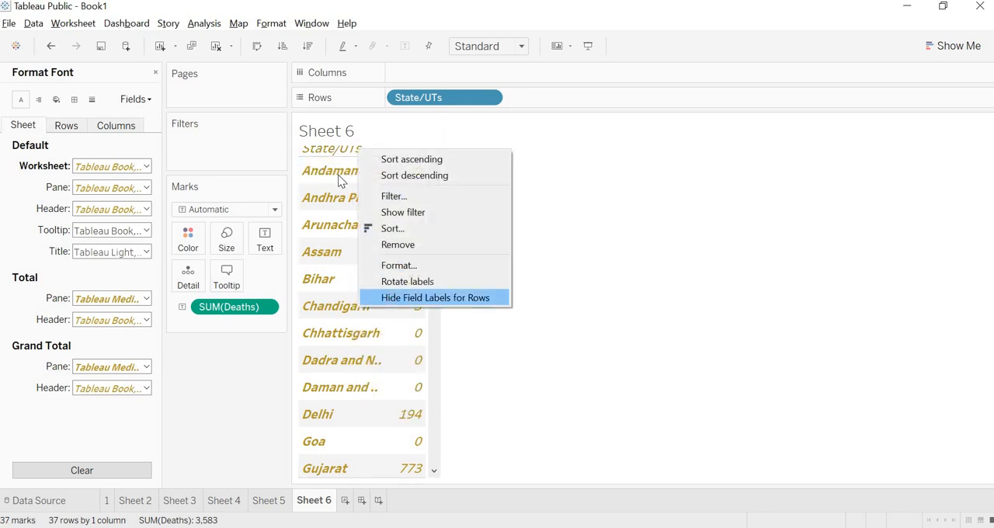
Retitle the deaths worksheet "Death cases" and format the title as size 16, bold, italic and underlined.
{"action": "right_click", "coordinate": [376, 139]}
{"action": "left_click", "coordinate": [381, 139]}
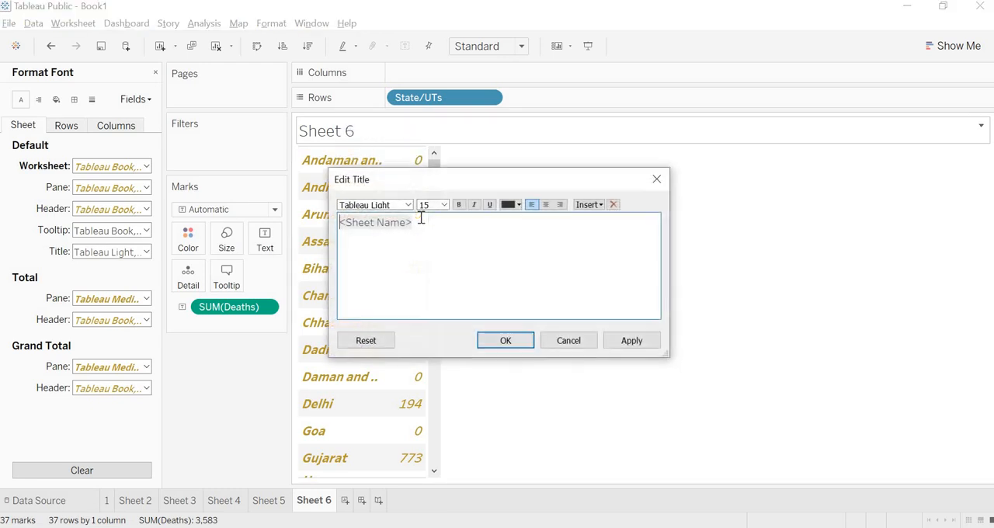
{"action": "key", "text": "BackSpace"}
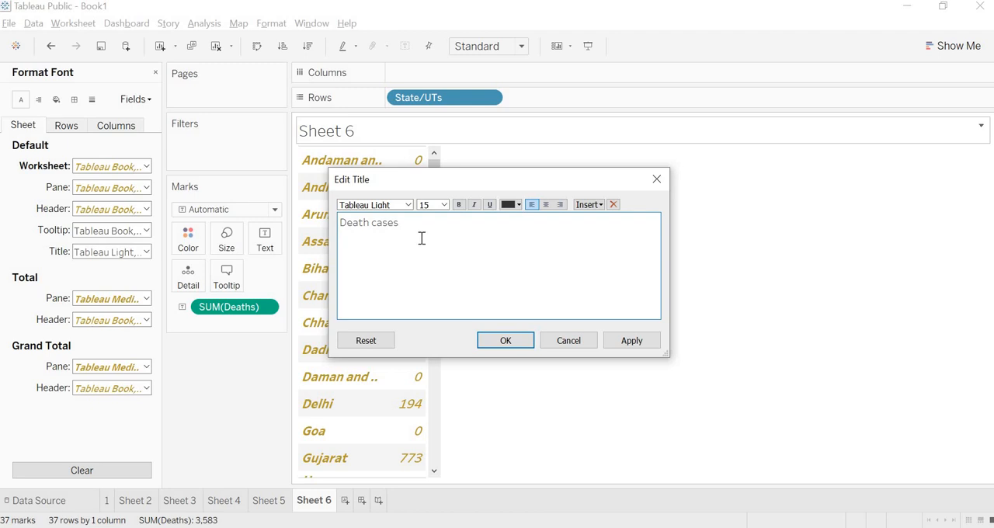
{"action": "key", "text": "ctrl+a"}
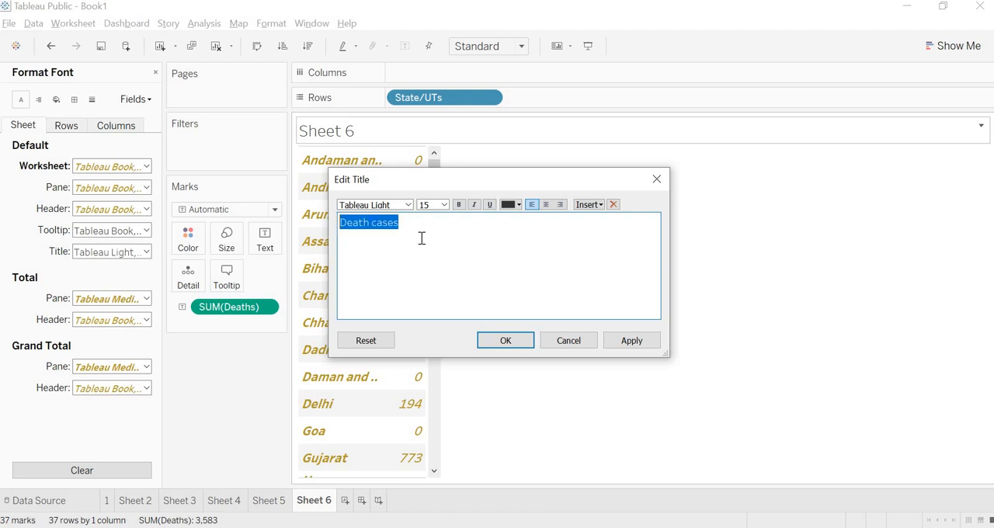
{"action": "left_click", "coordinate": [444, 204]}
{"action": "left_click", "coordinate": [441, 291]}
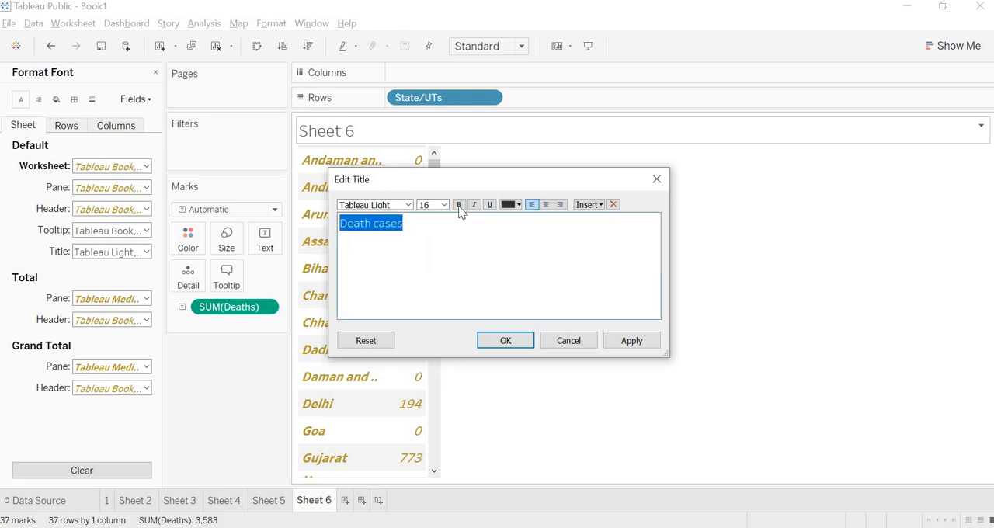
{"action": "left_click", "coordinate": [473, 204]}
{"action": "left_click", "coordinate": [489, 205]}
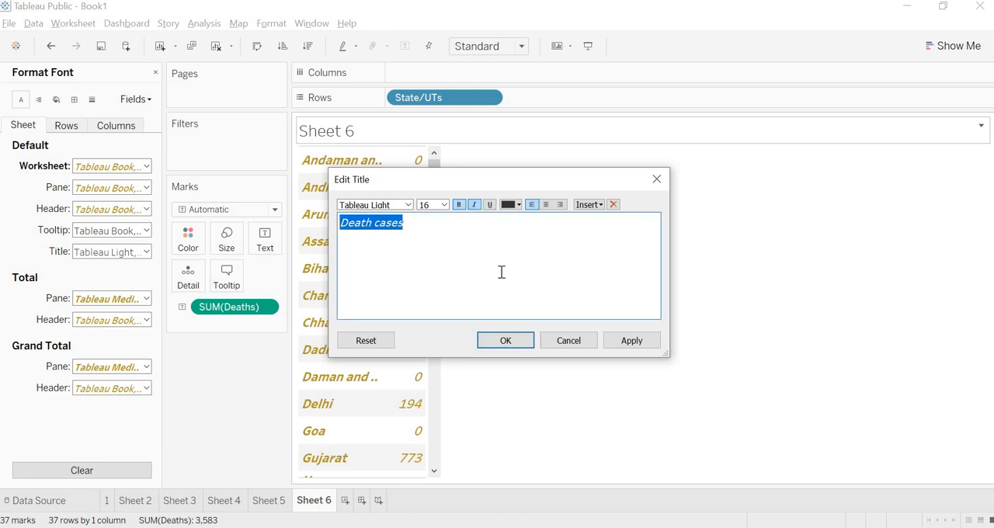
{"action": "left_click", "coordinate": [506, 341]}
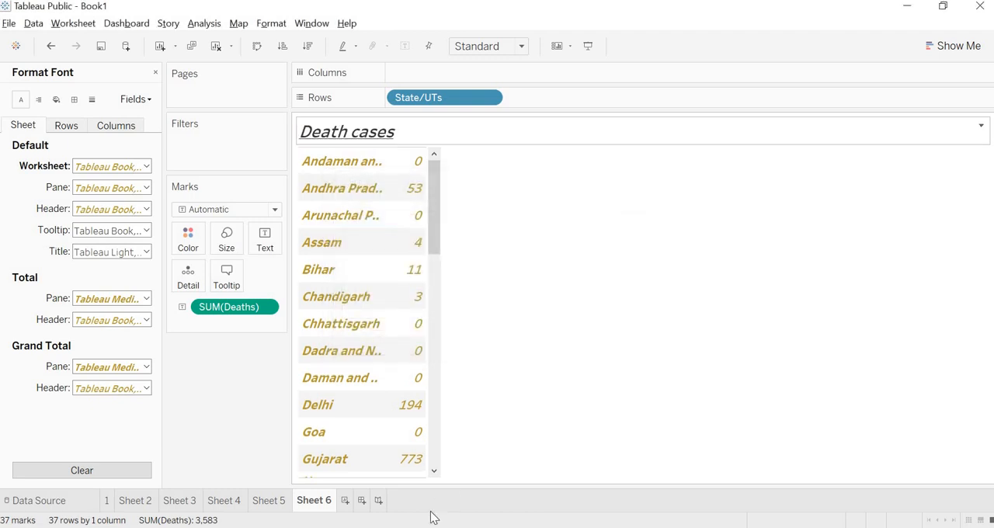
Create another worksheet listing State/UTs as rows with Recovered values, and enlarge its row height and State/UTs column width.
{"action": "left_click", "coordinate": [346, 500]}
{"action": "left_click", "coordinate": [124, 349]}
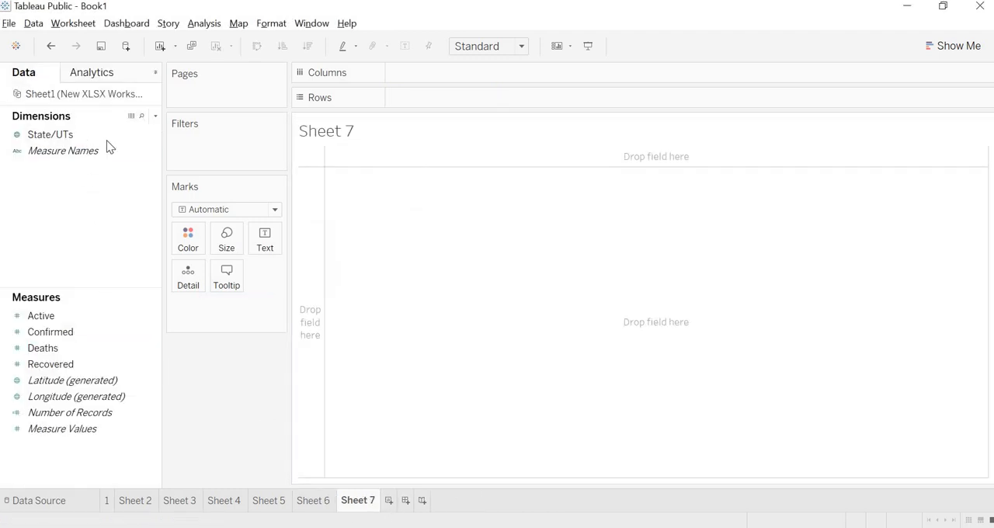
{"action": "left_click_drag", "start_coordinate": [109, 136], "coordinate": [475, 101]}
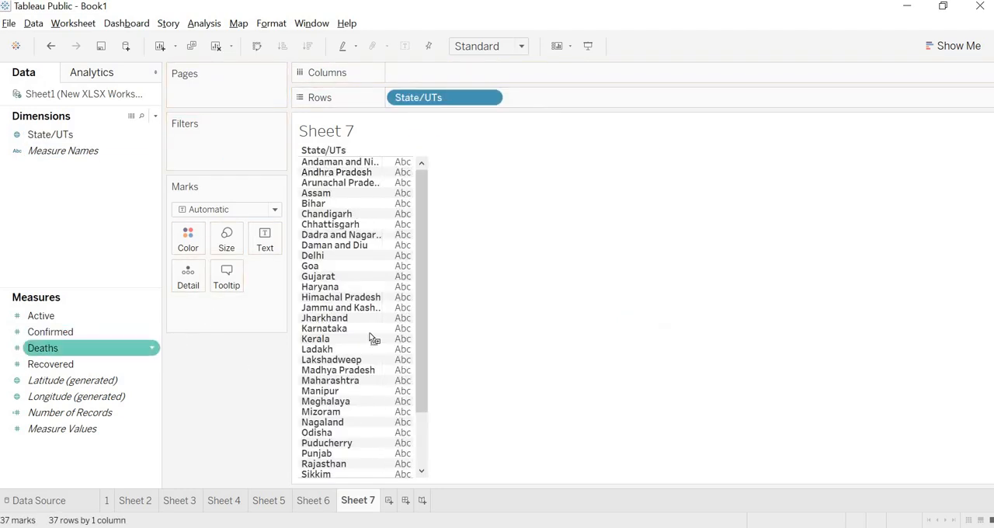
{"action": "left_click_drag", "start_coordinate": [54, 364], "coordinate": [400, 289]}
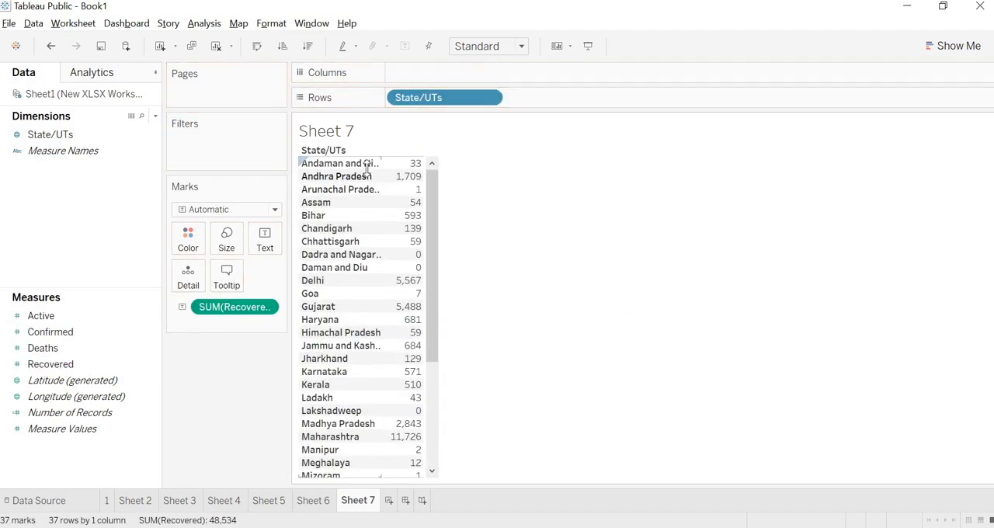
{"action": "left_click_drag", "start_coordinate": [366, 169], "coordinate": [370, 186]}
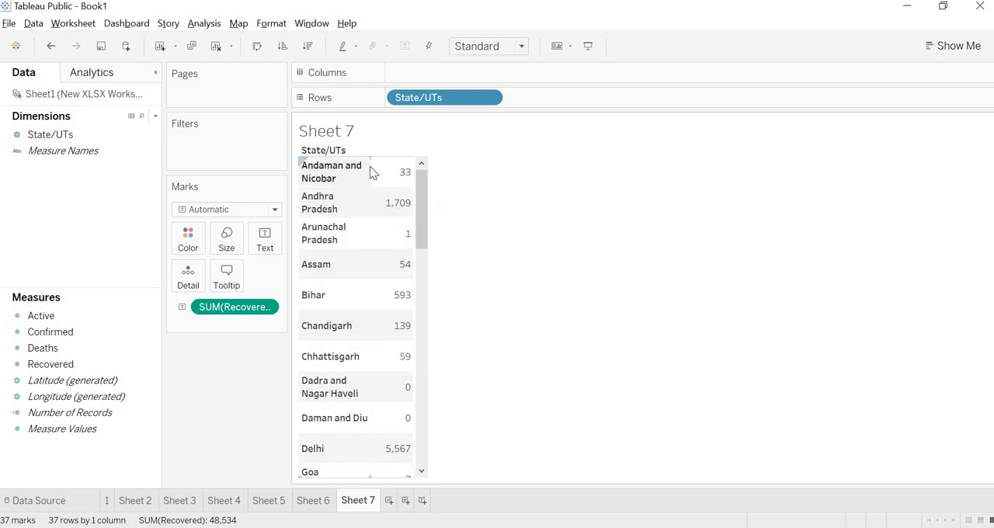
{"action": "left_click_drag", "start_coordinate": [370, 166], "coordinate": [383, 168]}
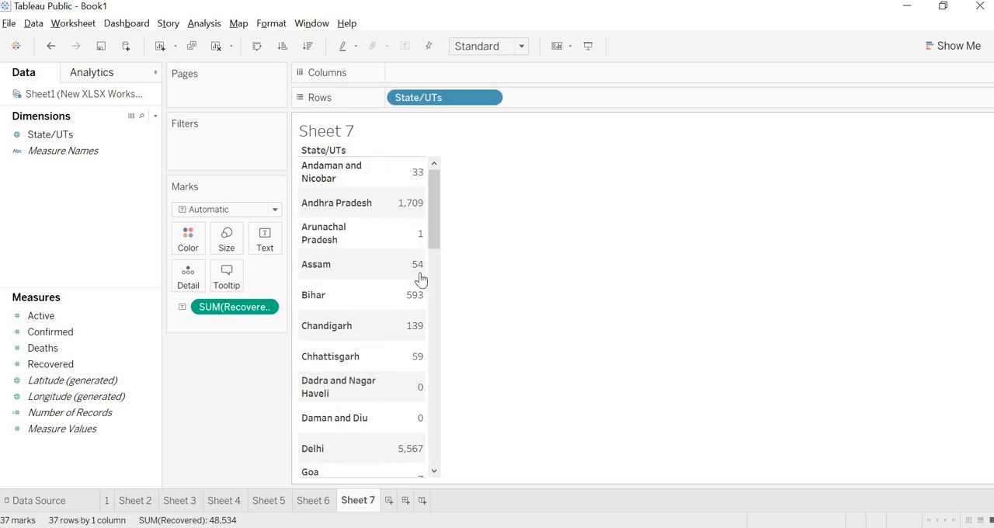
Format Sheet 7's default worksheet font as size 12, bold, italic and dark yellow.
{"action": "right_click", "coordinate": [324, 181]}
{"action": "left_click", "coordinate": [359, 240]}
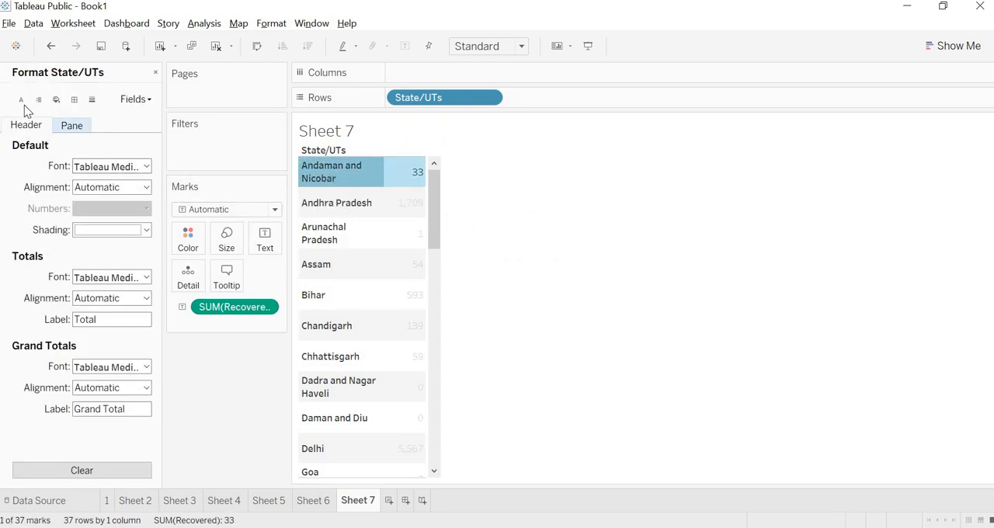
{"action": "left_click", "coordinate": [21, 100]}
{"action": "left_click", "coordinate": [109, 208]}
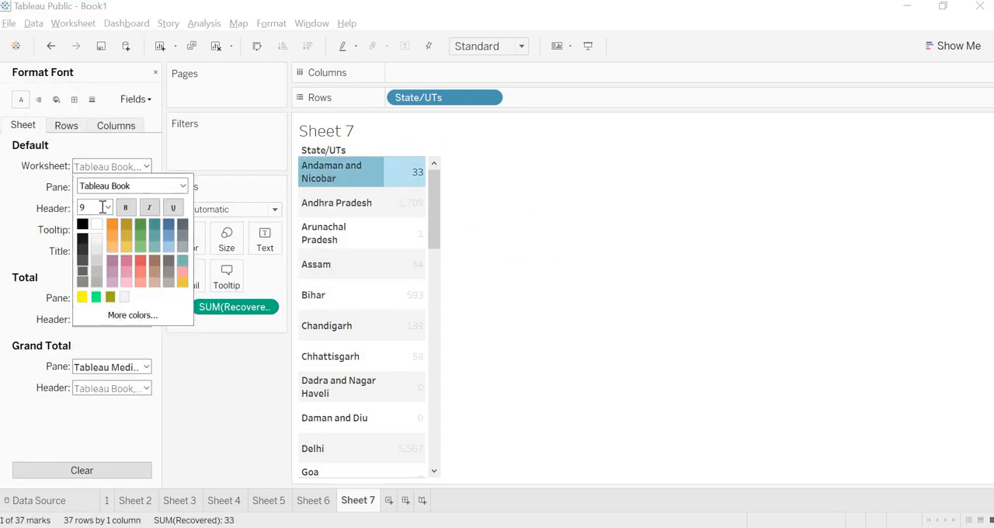
{"action": "left_click", "coordinate": [108, 207]}
{"action": "left_click", "coordinate": [92, 266]}
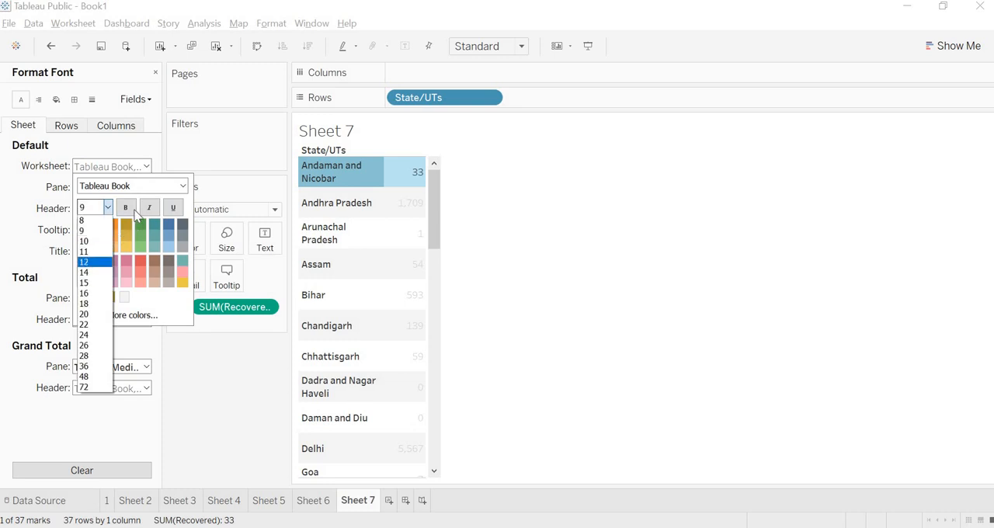
{"action": "left_click", "coordinate": [125, 208]}
{"action": "left_click", "coordinate": [149, 207]}
{"action": "left_click", "coordinate": [126, 225]}
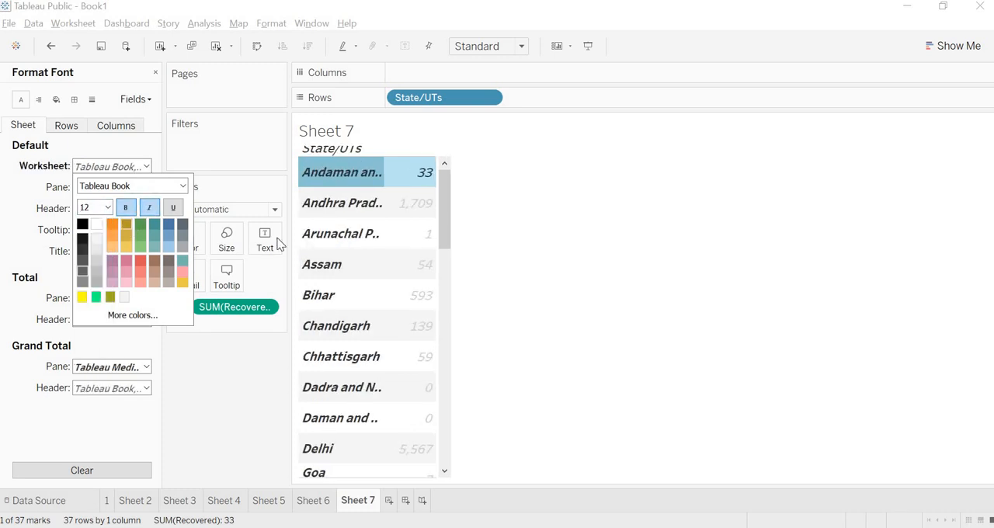
Hide the field labels for rows in the recovered table.
{"action": "left_click", "coordinate": [341, 158]}
{"action": "right_click", "coordinate": [350, 149]}
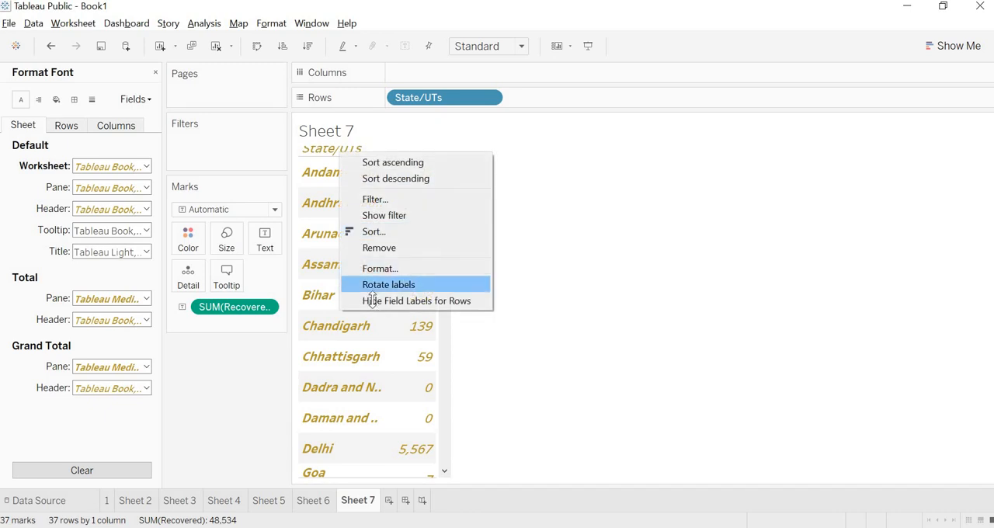
{"action": "left_click", "coordinate": [373, 300]}
Retitle the recovered worksheet "Recovered Cases" and make the title bold, italic and underlined.
{"action": "right_click", "coordinate": [350, 131]}
{"action": "left_click", "coordinate": [365, 136]}
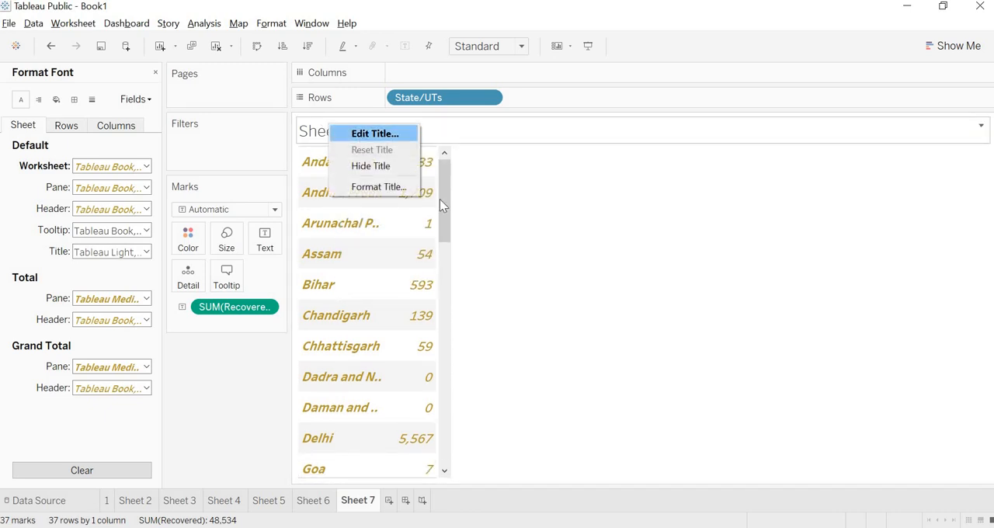
{"action": "key", "text": "ctrl+a"}
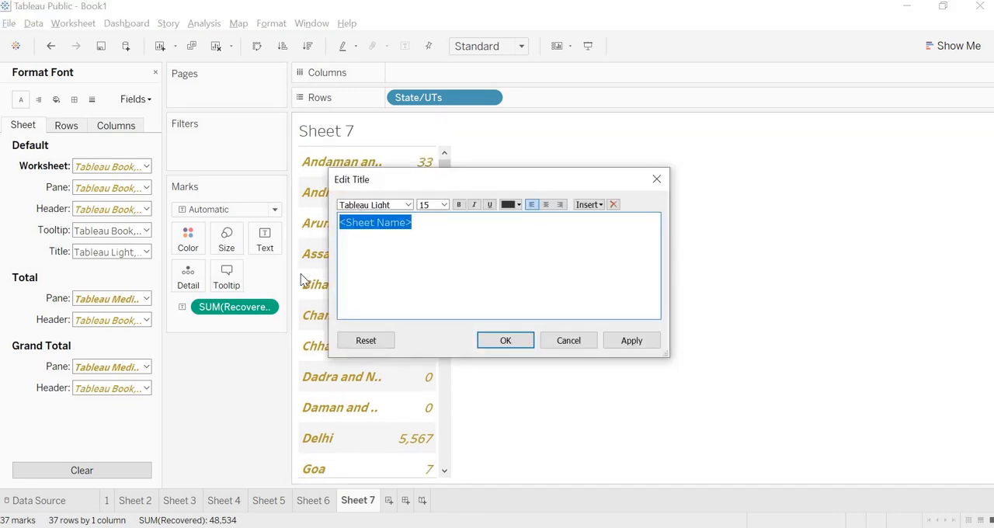
{"action": "key", "text": "BackSpace"}
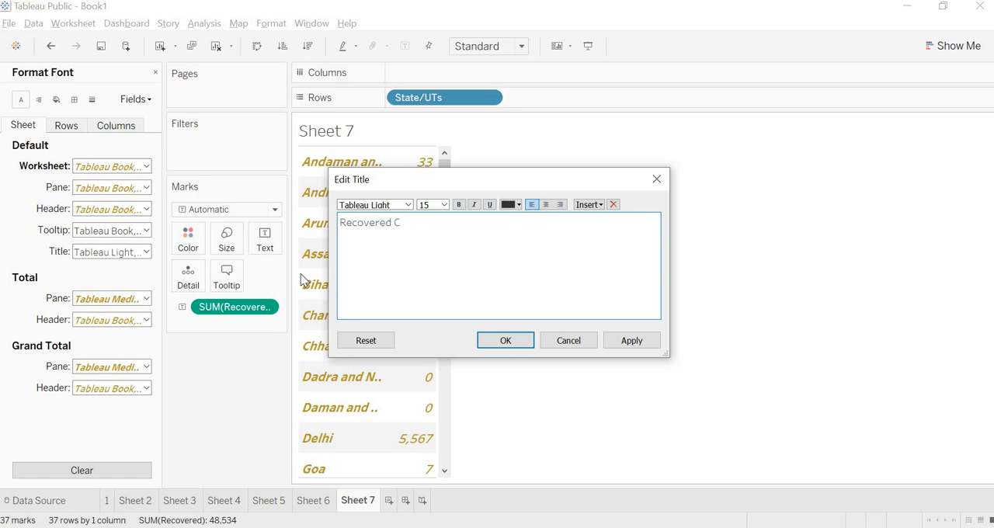
{"action": "left_click", "coordinate": [444, 204]}
{"action": "left_click", "coordinate": [432, 284]}
{"action": "key", "text": "ctrl+a"}
{"action": "left_click", "coordinate": [474, 205]}
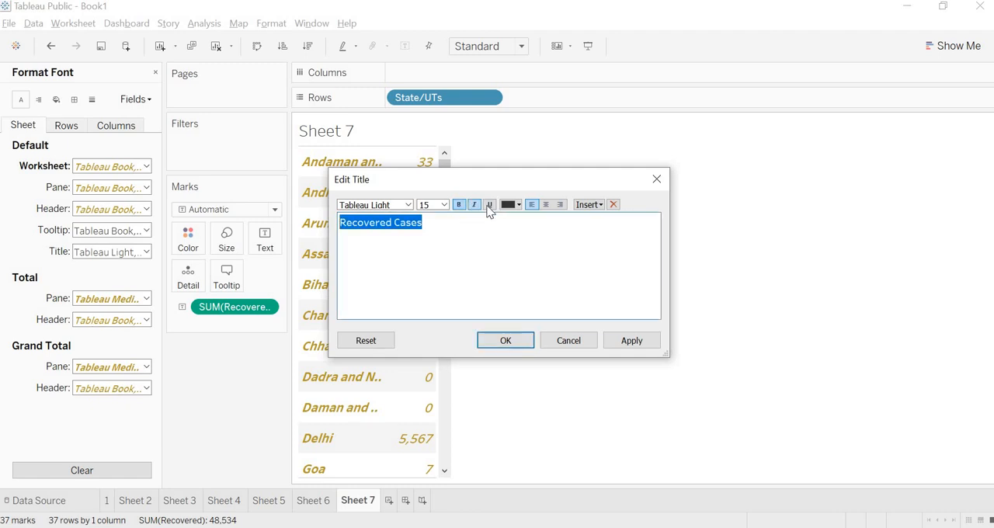
{"action": "left_click", "coordinate": [489, 205]}
{"action": "left_click", "coordinate": [505, 340]}
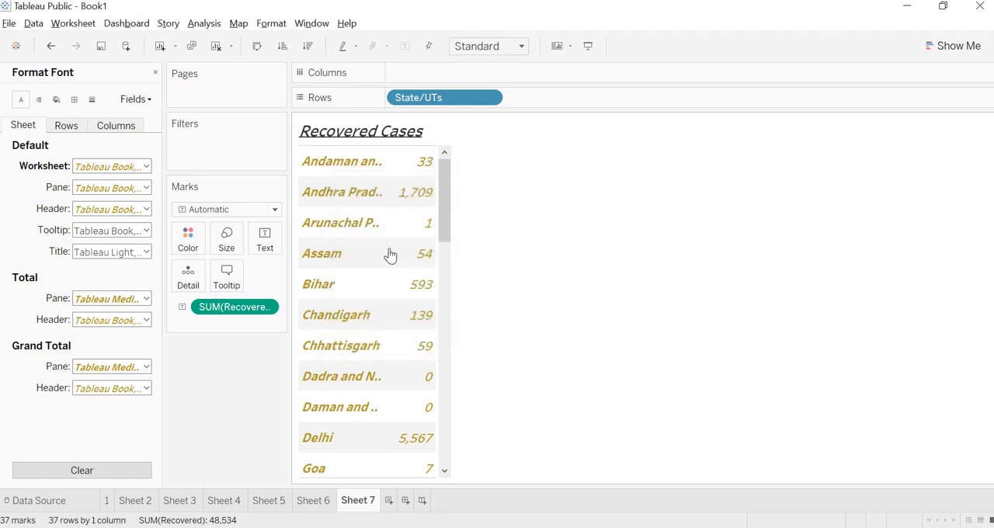
Create a new dashboard and set its size to Automatic.
{"action": "left_click", "coordinate": [405, 501]}
{"action": "left_click", "coordinate": [111, 173]}
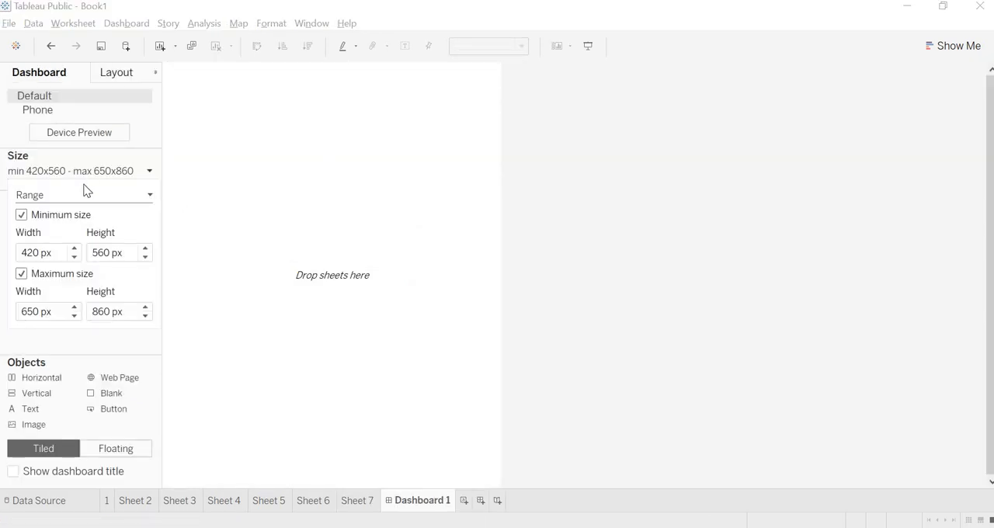
{"action": "left_click", "coordinate": [70, 199]}
{"action": "left_click", "coordinate": [58, 222]}
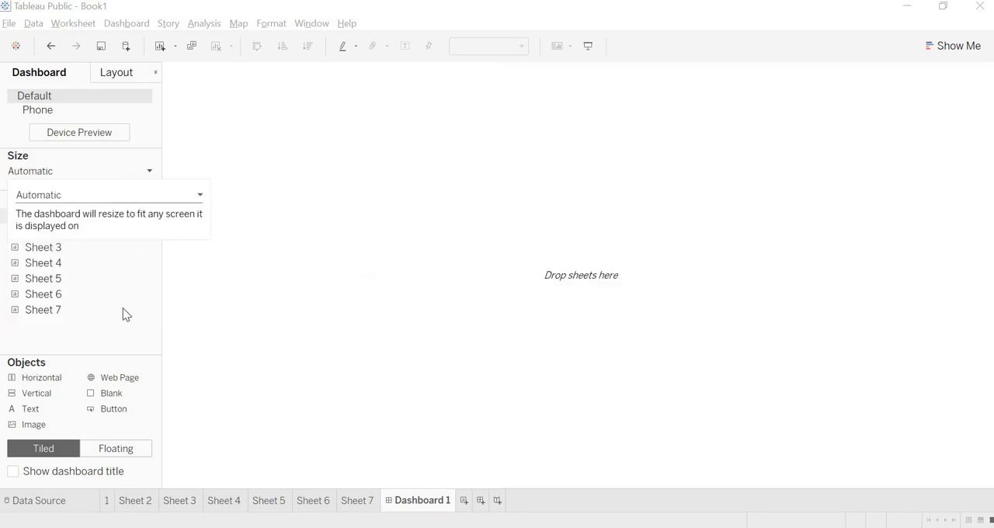
{"action": "left_click", "coordinate": [78, 250]}
Place the Sheet 2 and Sheet 3 maps side by side on the dashboard, with Sheets 4 to 7 in a row above them.
{"action": "left_click_drag", "start_coordinate": [72, 233], "coordinate": [373, 226]}
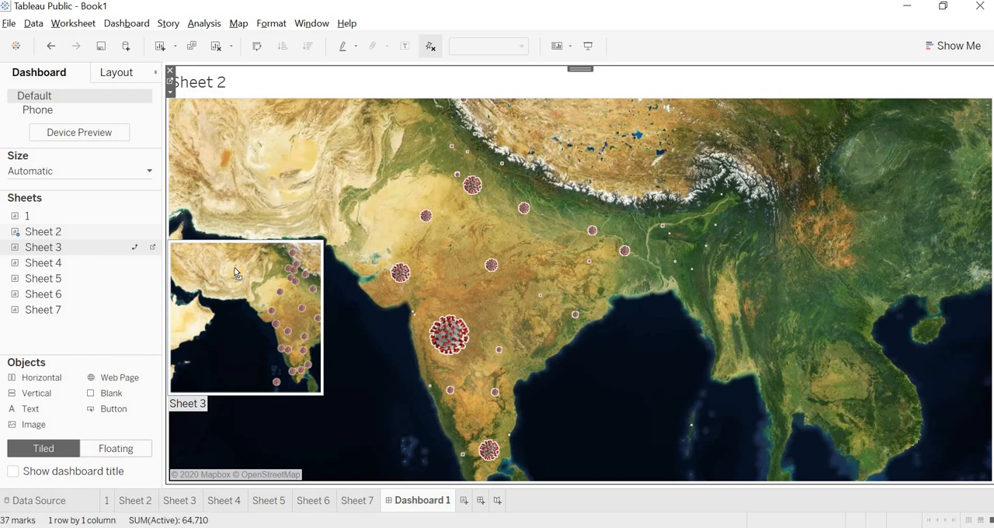
{"action": "left_click_drag", "start_coordinate": [60, 256], "coordinate": [761, 321]}
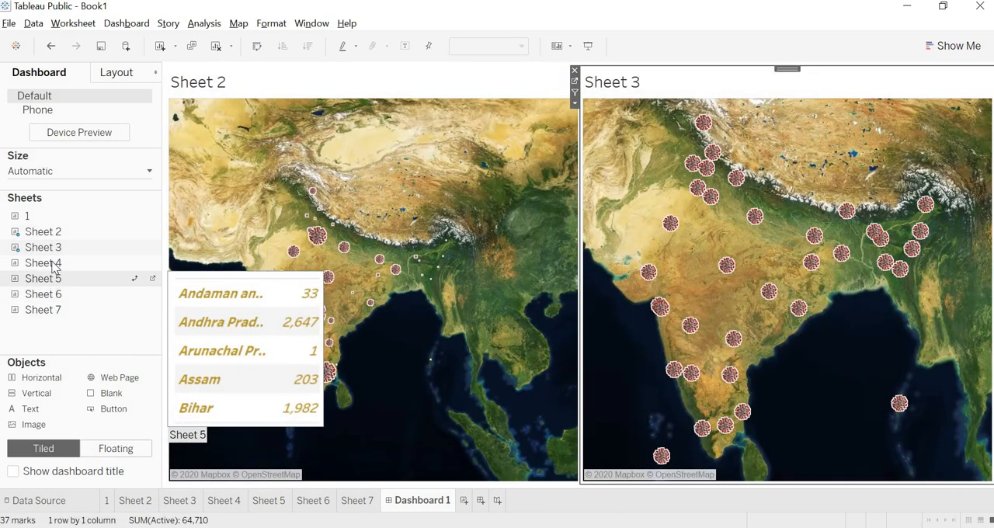
{"action": "left_click_drag", "start_coordinate": [53, 263], "coordinate": [259, 106]}
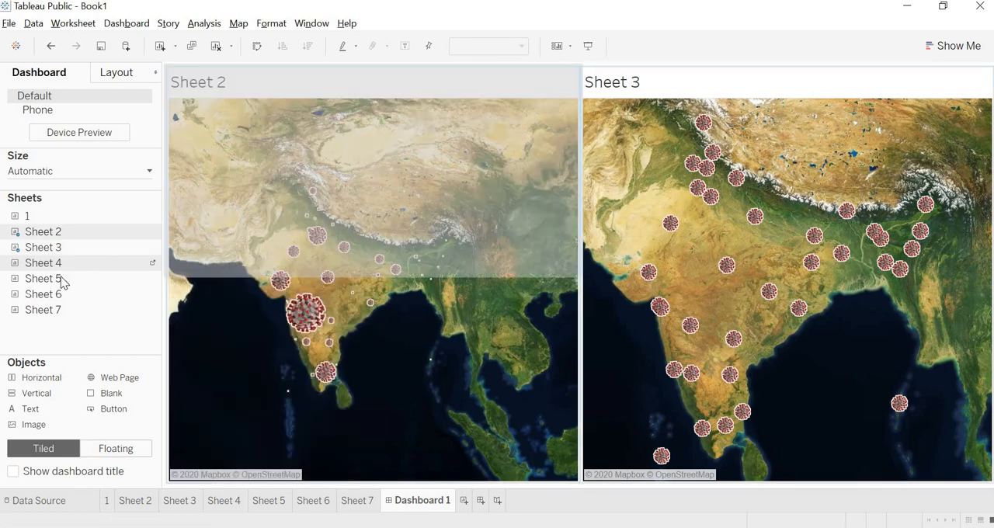
{"action": "left_click_drag", "start_coordinate": [62, 283], "coordinate": [472, 132]}
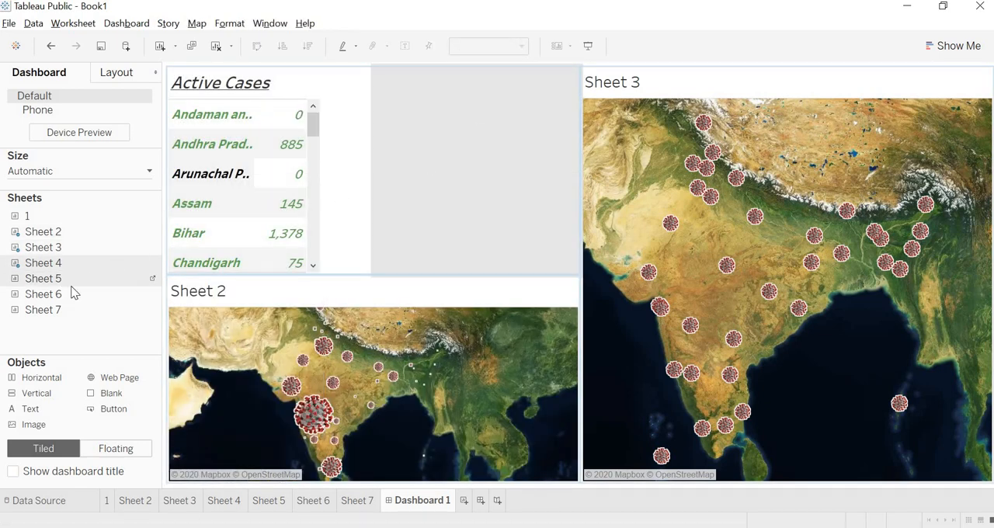
{"action": "left_click_drag", "start_coordinate": [62, 294], "coordinate": [693, 85]}
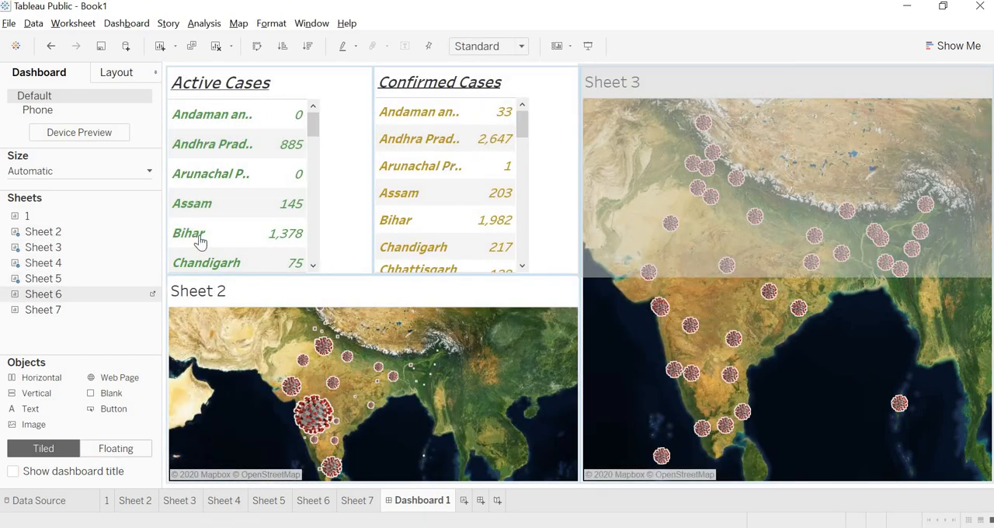
{"action": "left_click_drag", "start_coordinate": [78, 310], "coordinate": [984, 155]}
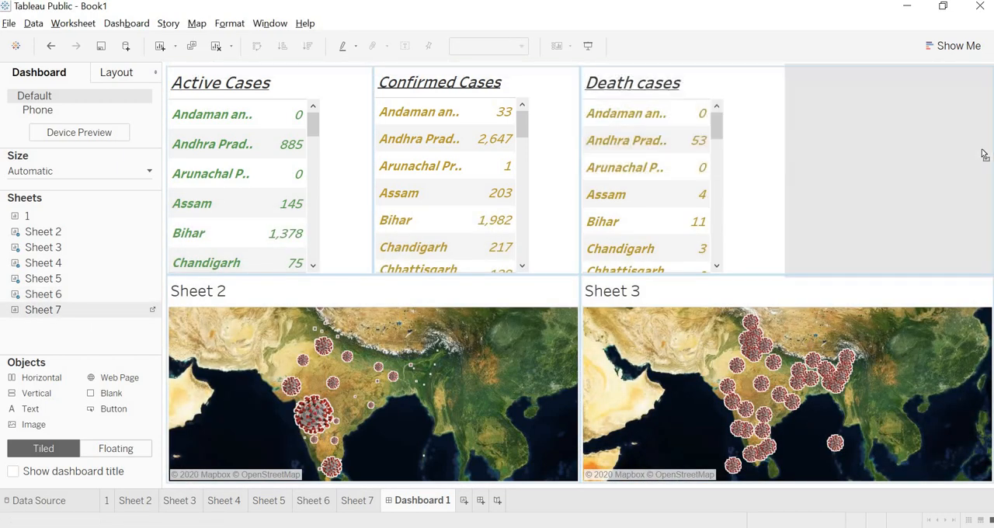
Hide the titles of both dashboard maps and extend the maps upward until each table above shows only one row.
{"action": "left_click", "coordinate": [211, 290]}
{"action": "right_click", "coordinate": [205, 294]}
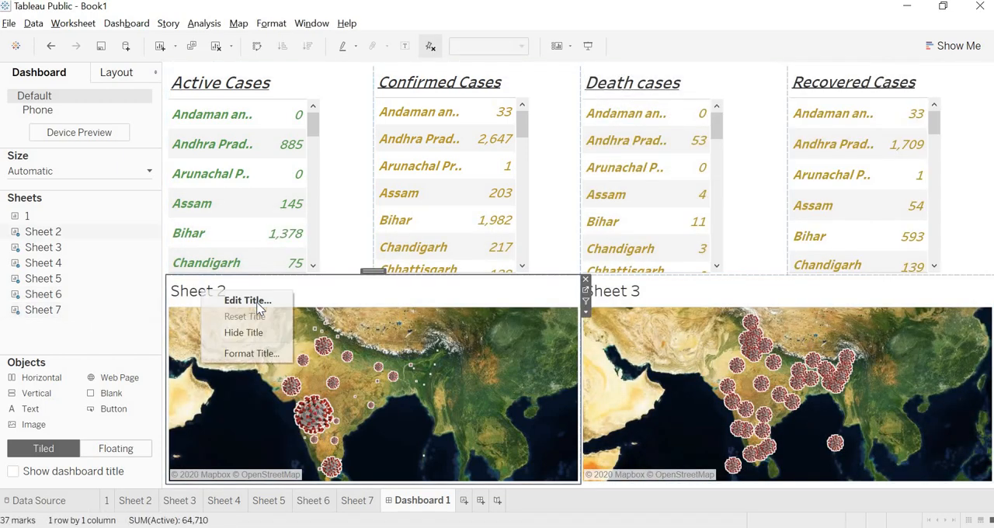
{"action": "left_click", "coordinate": [243, 332]}
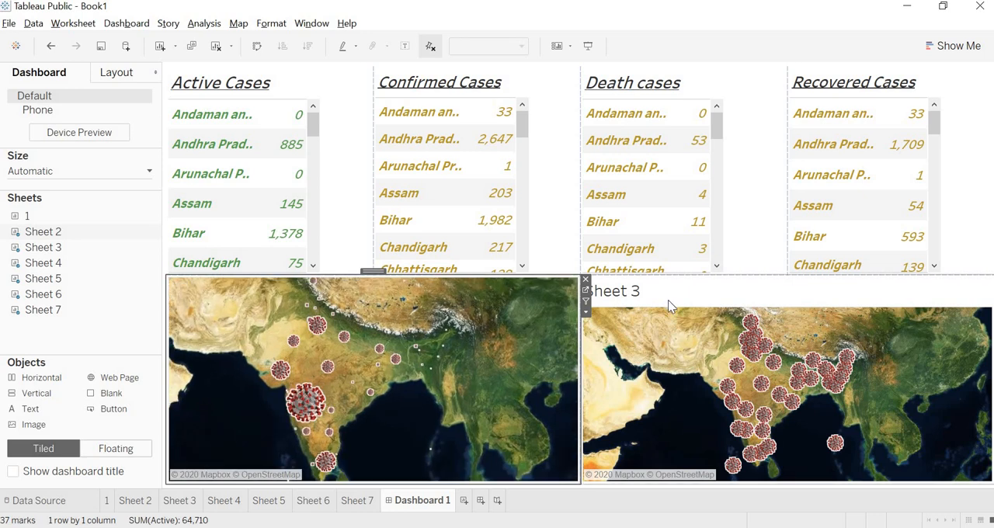
{"action": "right_click", "coordinate": [668, 300]}
{"action": "left_click", "coordinate": [691, 342]}
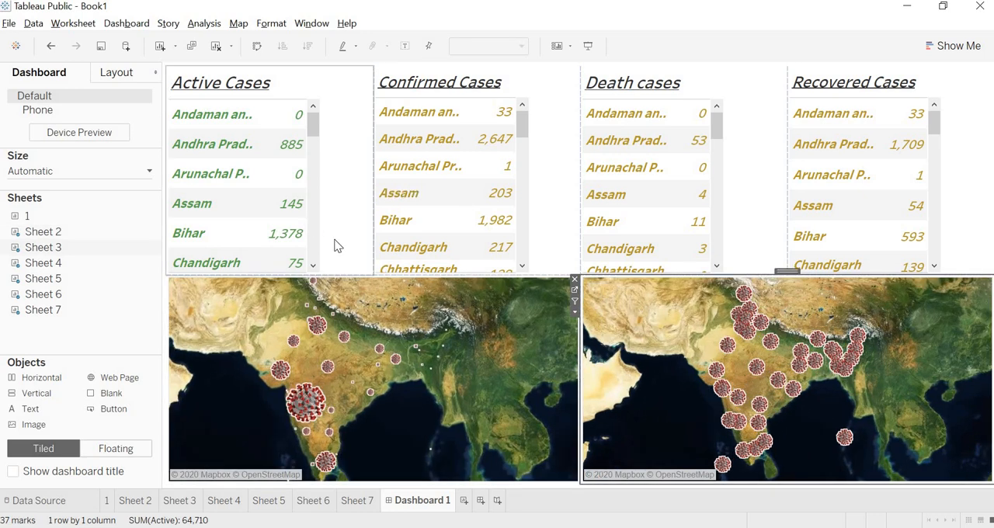
{"action": "left_click_drag", "start_coordinate": [331, 276], "coordinate": [360, 125]}
{"action": "left_click_drag", "start_coordinate": [779, 274], "coordinate": [746, 123]}
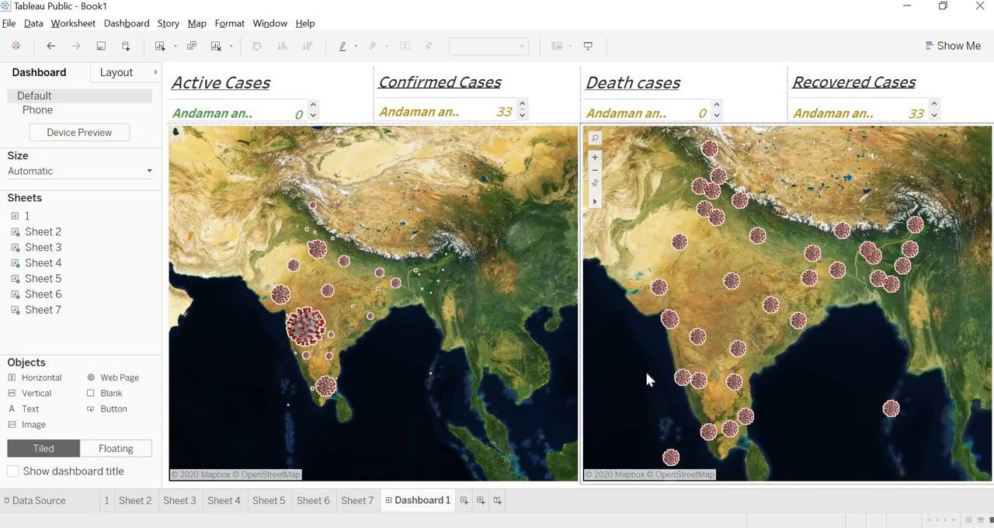
Select the largest virus mark on the dashboard's Sheet 2 map to highlight it.
{"action": "left_click", "coordinate": [406, 189]}
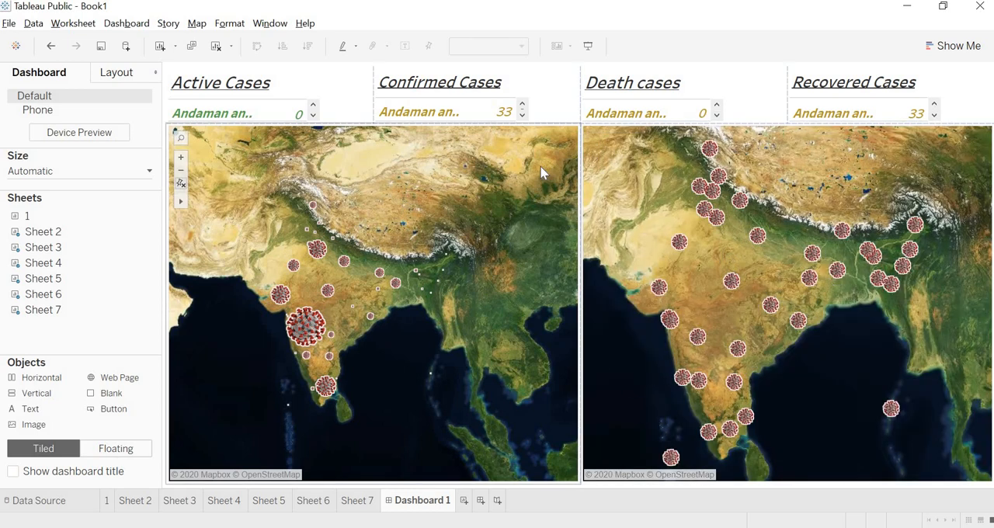
{"action": "left_click", "coordinate": [308, 342]}
{"action": "left_click", "coordinate": [303, 333]}
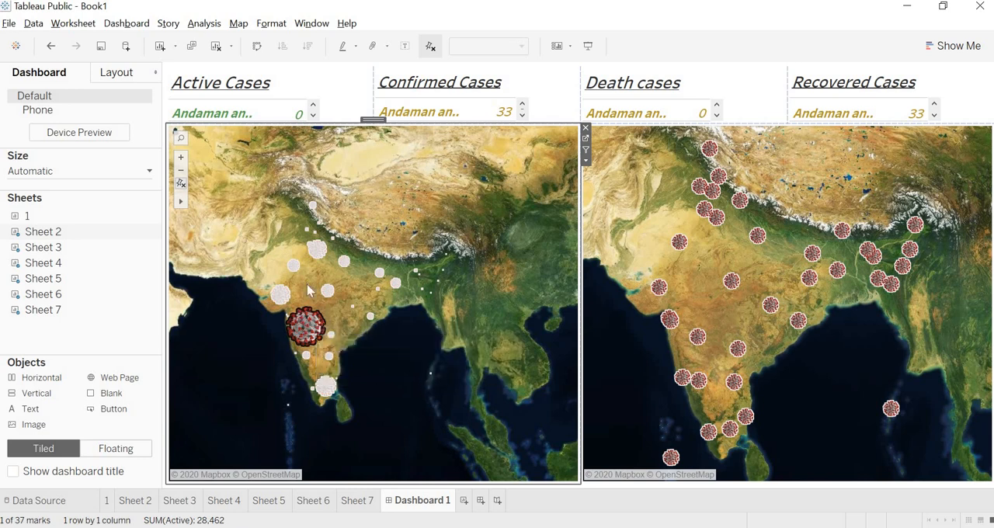
Set the dashboard's Sheet 2 map to be used as a filter for the other sheets.
{"action": "left_click", "coordinate": [317, 249]}
{"action": "left_click", "coordinate": [279, 293]}
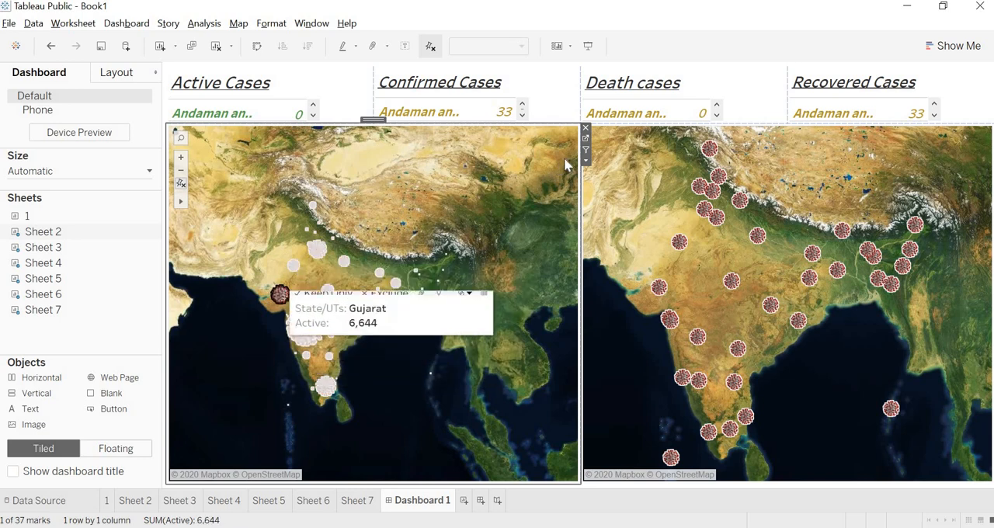
{"action": "left_click", "coordinate": [574, 161]}
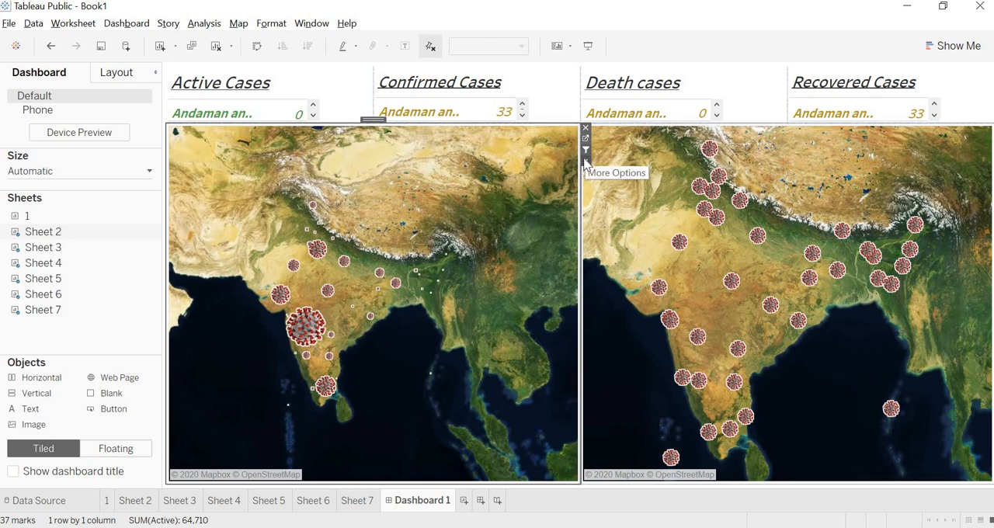
{"action": "left_click", "coordinate": [586, 154]}
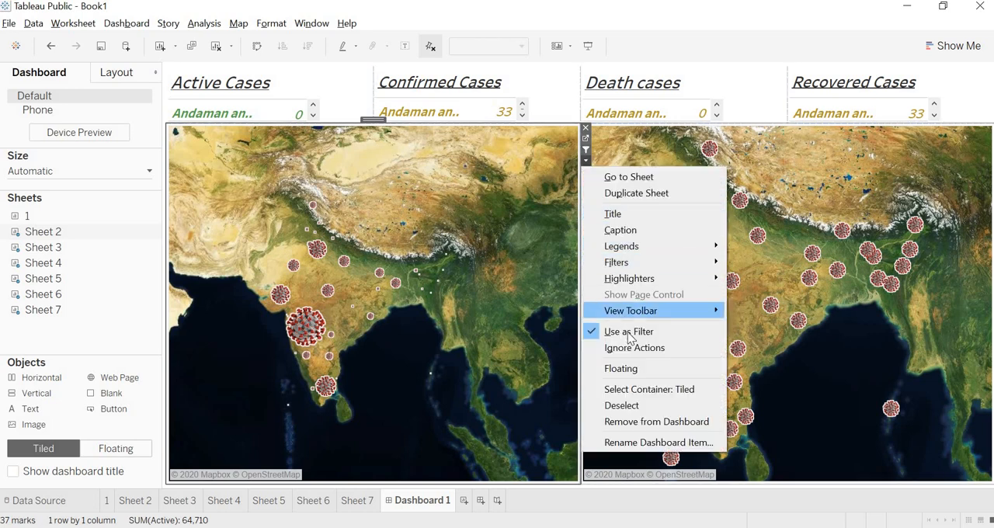
{"action": "left_click", "coordinate": [419, 263]}
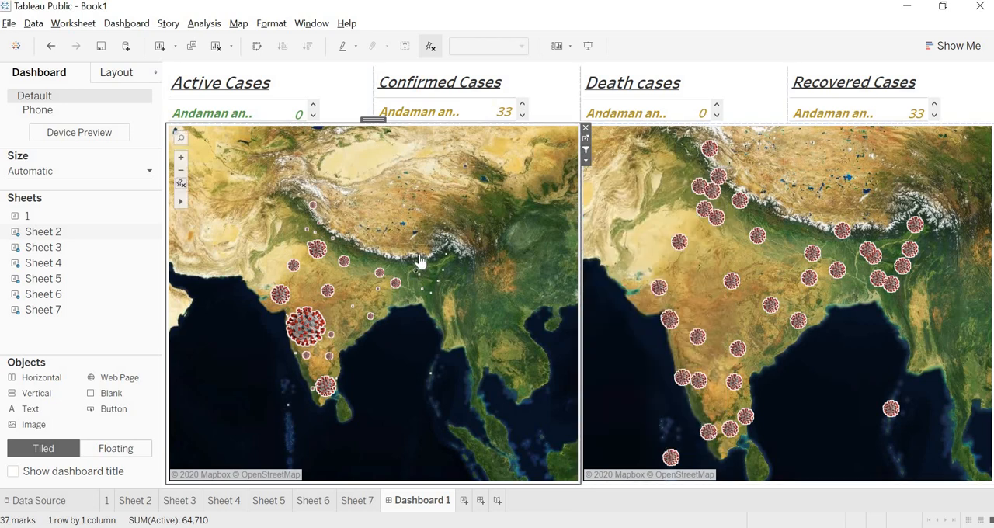
Test the map filter with Maharashtra, then in presentation mode with Madhya Pradesh, West Bengal and Rajasthan, and return to editing.
{"action": "left_click", "coordinate": [304, 336]}
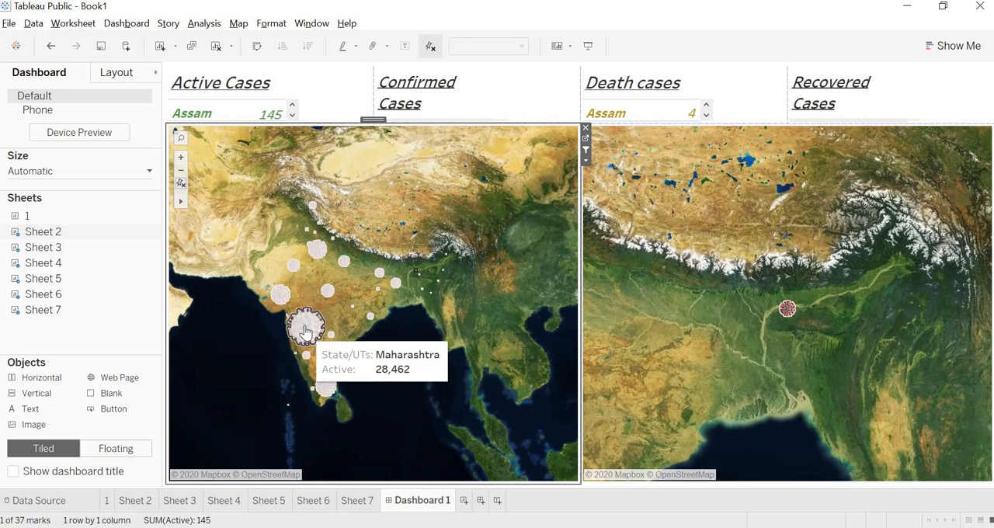
{"action": "left_click", "coordinate": [587, 48]}
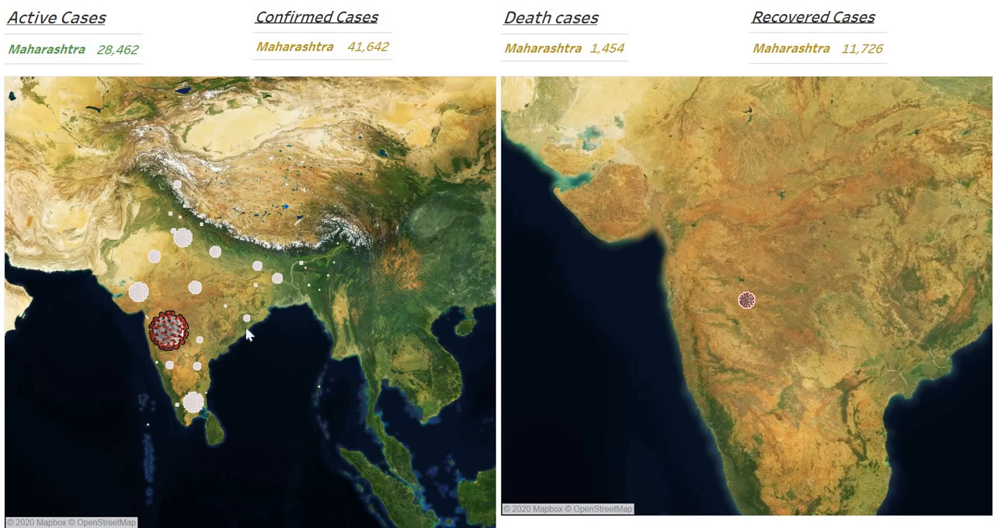
{"action": "left_click", "coordinate": [197, 291]}
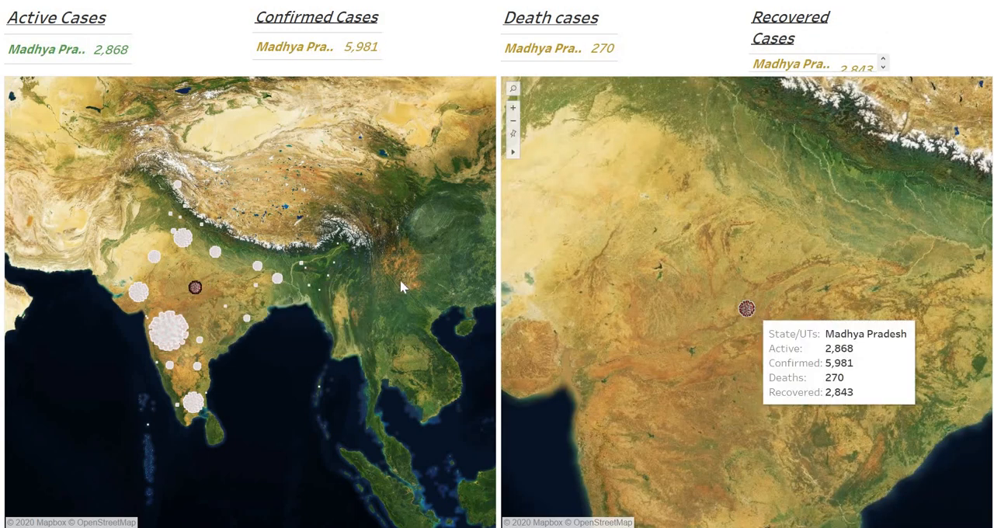
{"action": "left_click", "coordinate": [278, 278]}
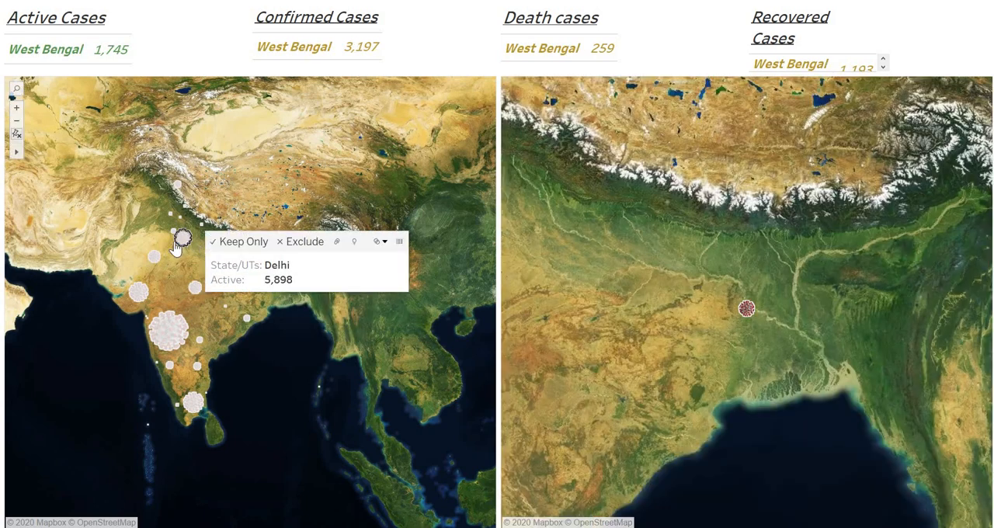
{"action": "left_click", "coordinate": [177, 241]}
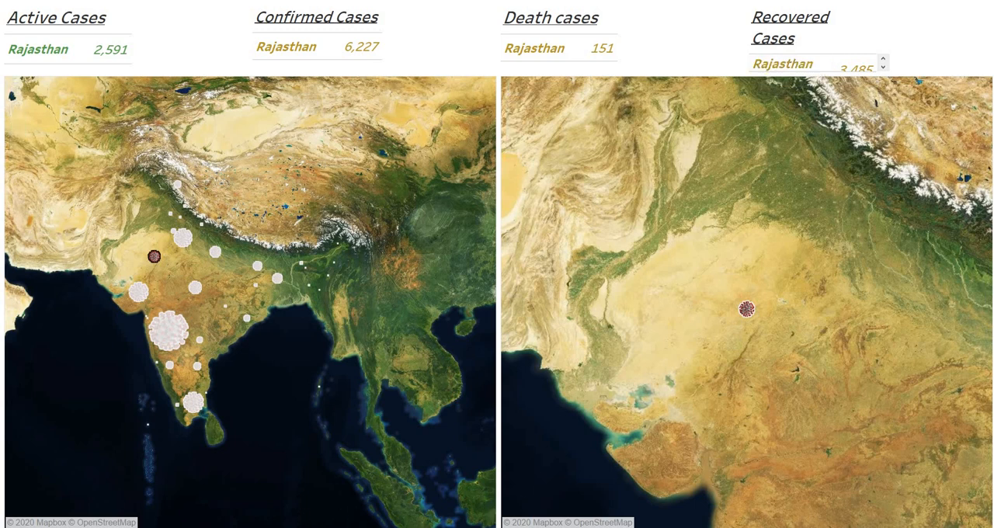
{"action": "key", "text": "Escape"}
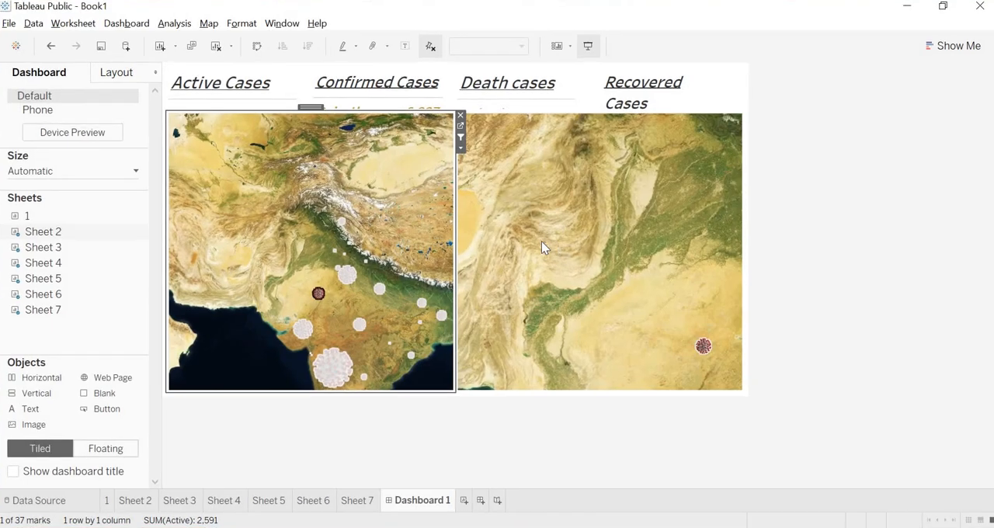
Remove the underline from the Recovered Cases title on Sheet 7.
{"action": "left_click", "coordinate": [357, 501]}
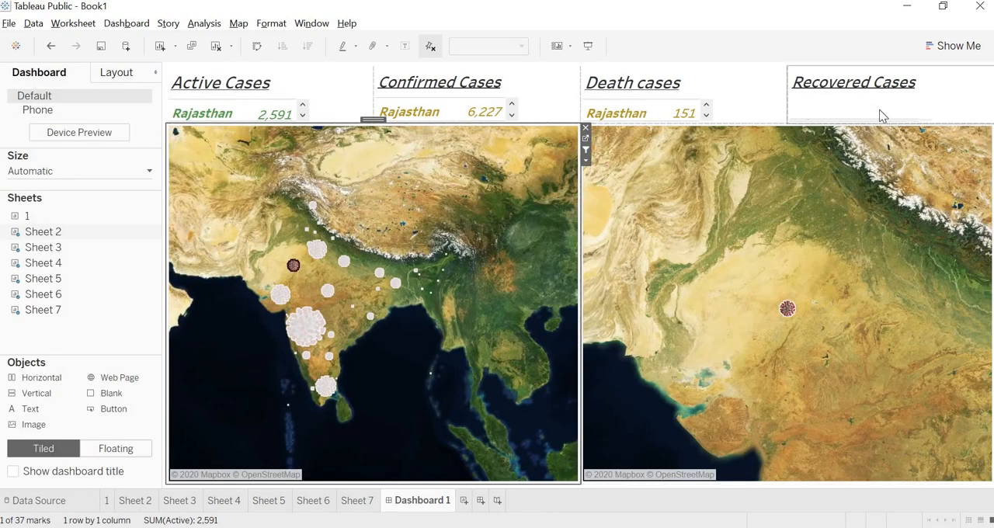
{"action": "left_click", "coordinate": [588, 46]}
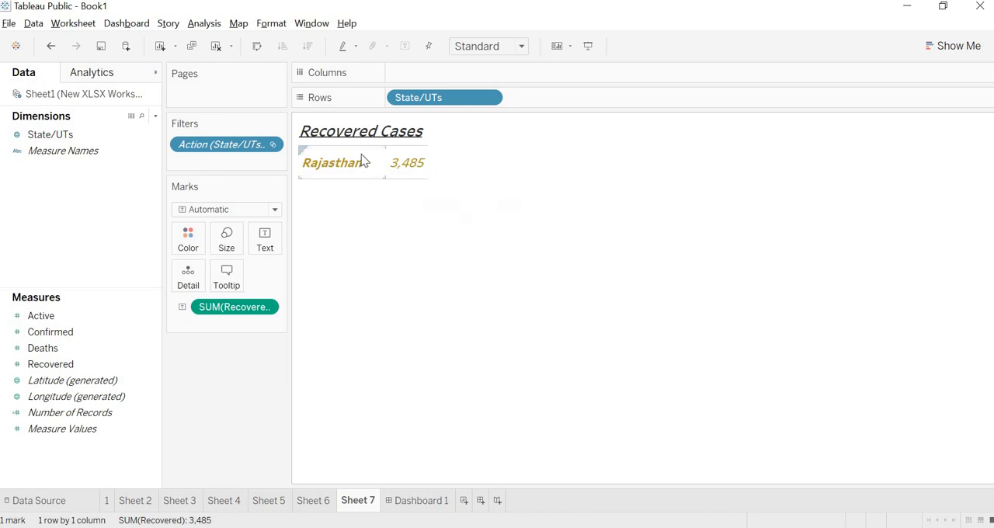
{"action": "left_click", "coordinate": [370, 140]}
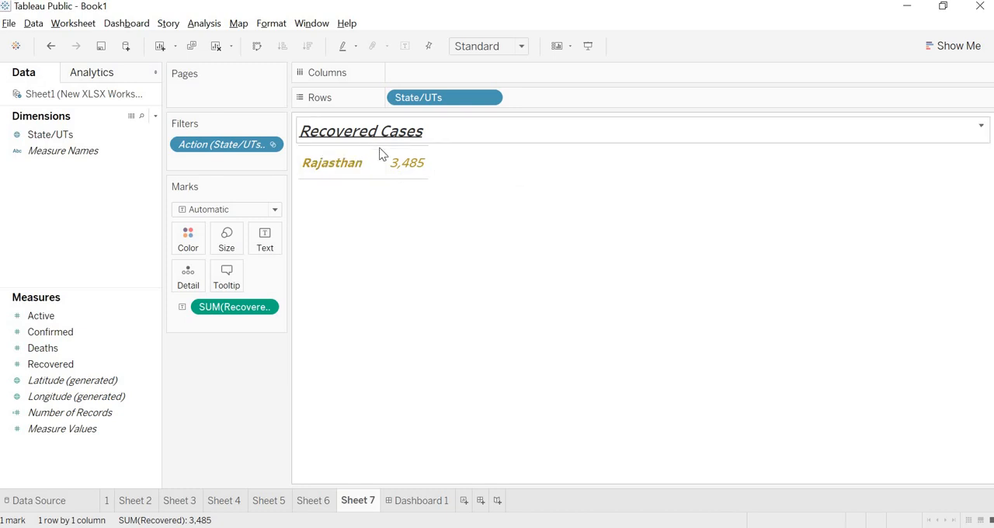
{"action": "right_click", "coordinate": [371, 137]}
{"action": "left_click", "coordinate": [448, 237]}
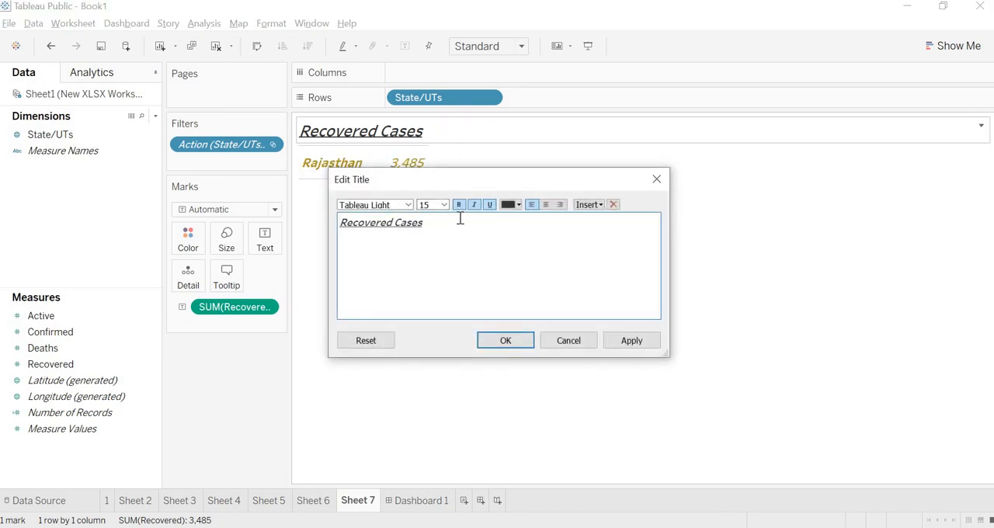
{"action": "left_click_drag", "start_coordinate": [423, 224], "coordinate": [313, 224]}
{"action": "left_click", "coordinate": [489, 208]}
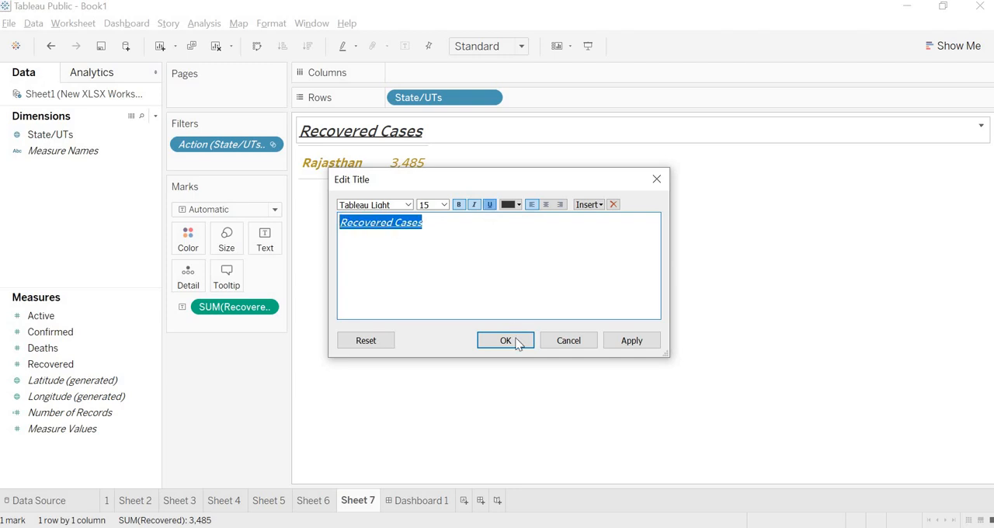
{"action": "left_click", "coordinate": [511, 338]}
Widen the state name column and increase the row height of the Recovered Cases table.
{"action": "left_click", "coordinate": [362, 152]}
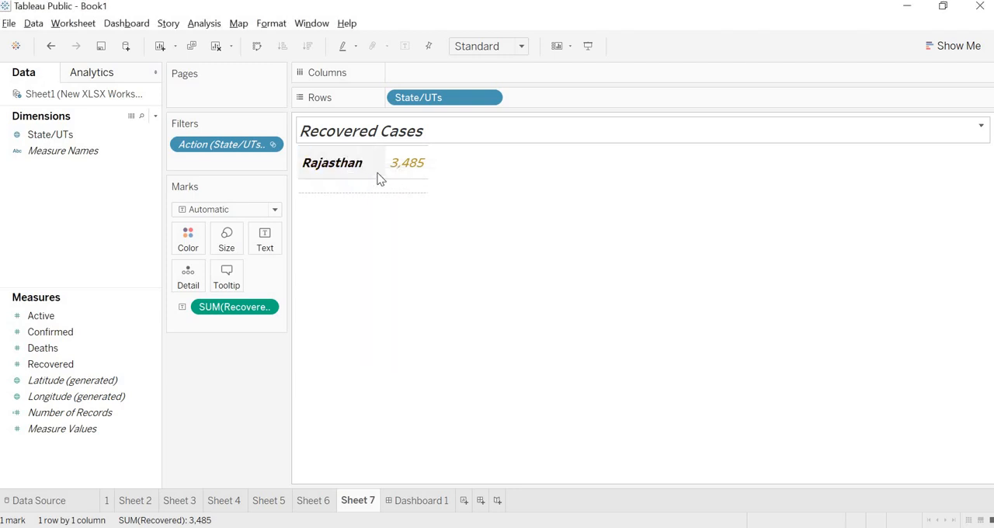
{"action": "left_click_drag", "start_coordinate": [386, 171], "coordinate": [400, 177]}
{"action": "left_click", "coordinate": [368, 199]}
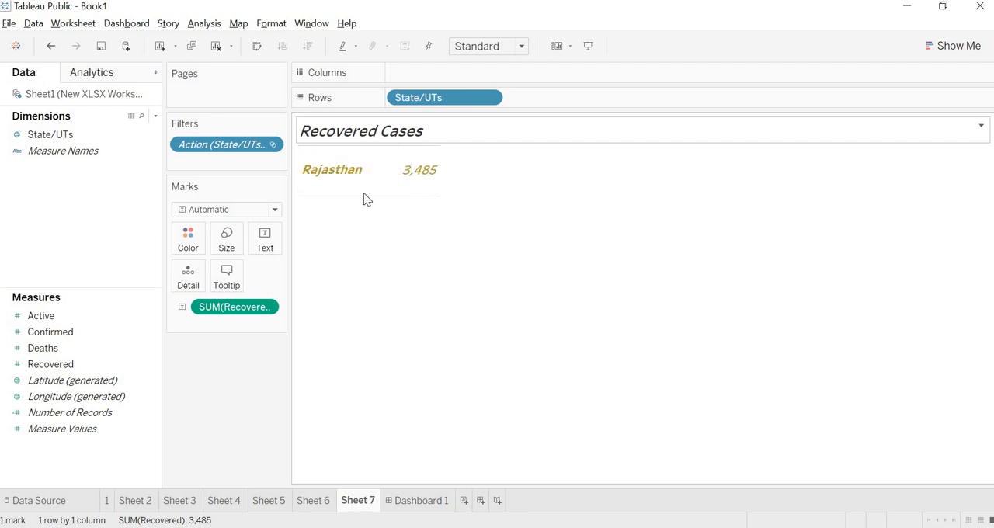
{"action": "left_click_drag", "start_coordinate": [363, 193], "coordinate": [364, 187]}
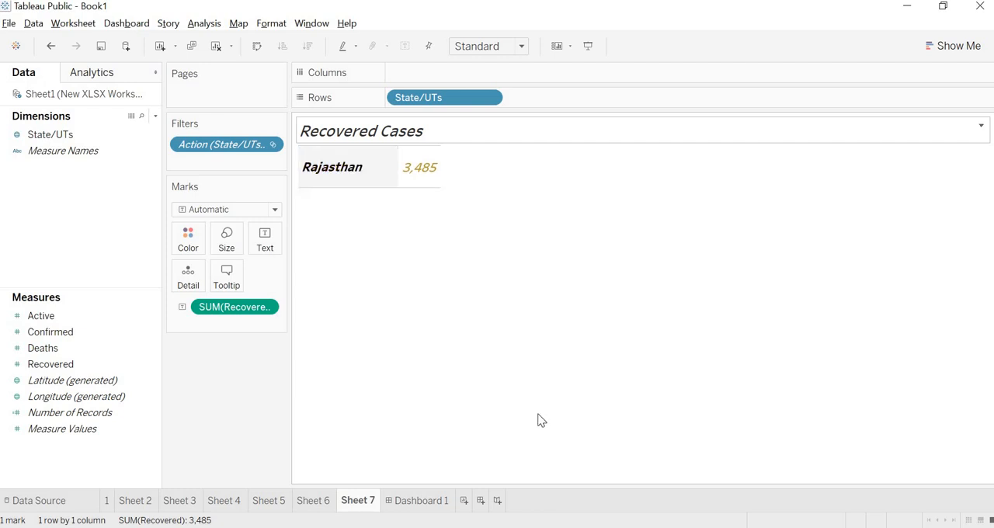
Check the resized Recovered Cases table on Dashboard 1 in presentation mode, filtering by Maharashtra and Delhi.
{"action": "left_click", "coordinate": [417, 498]}
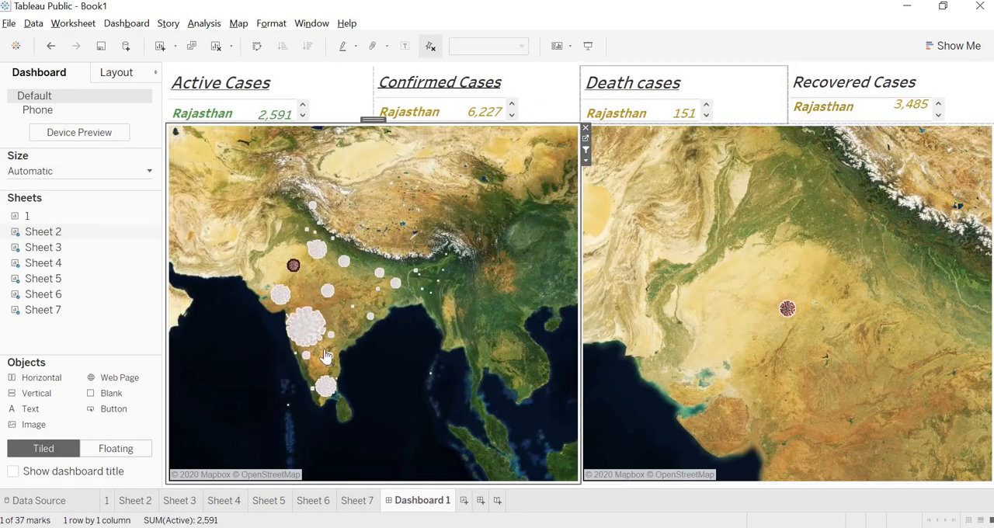
{"action": "left_click", "coordinate": [309, 332]}
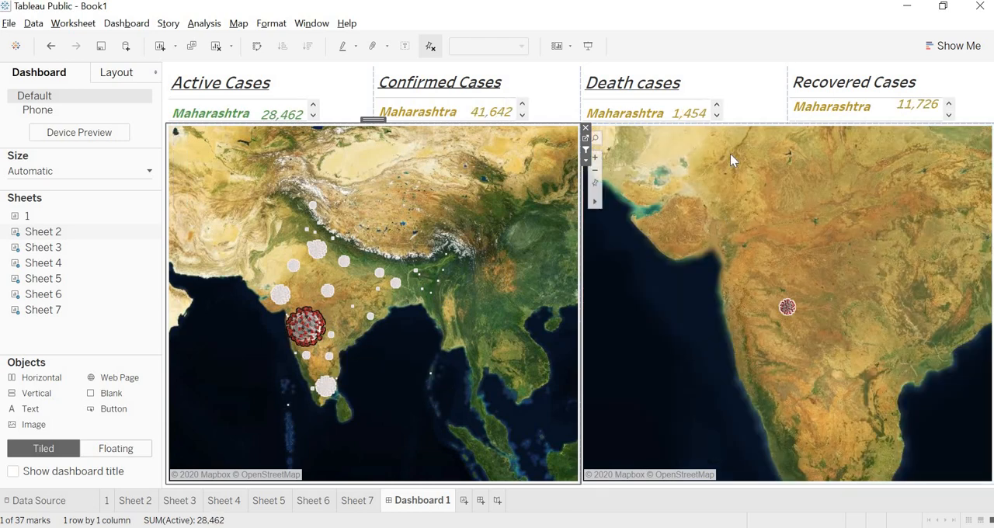
{"action": "left_click", "coordinate": [588, 46]}
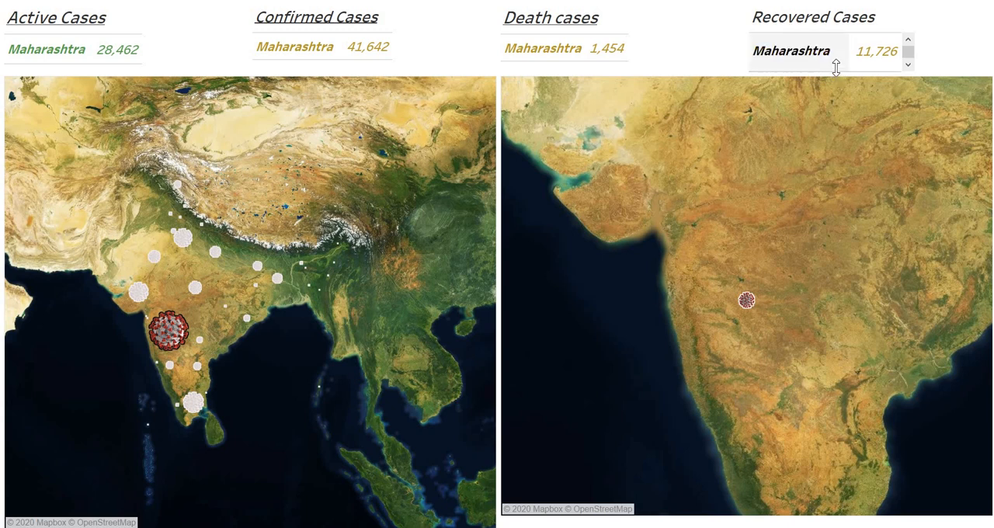
{"action": "left_click", "coordinate": [215, 252]}
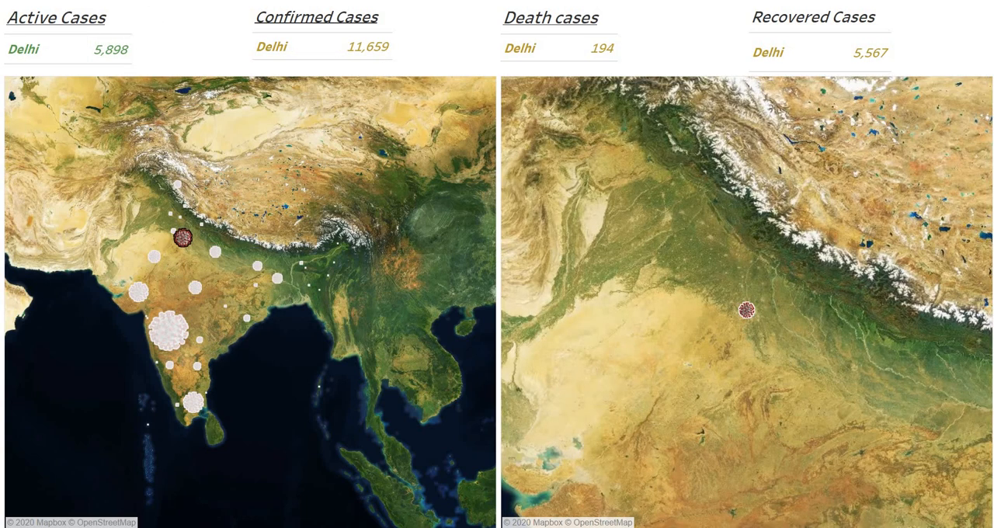
{"action": "key", "text": "Escape"}
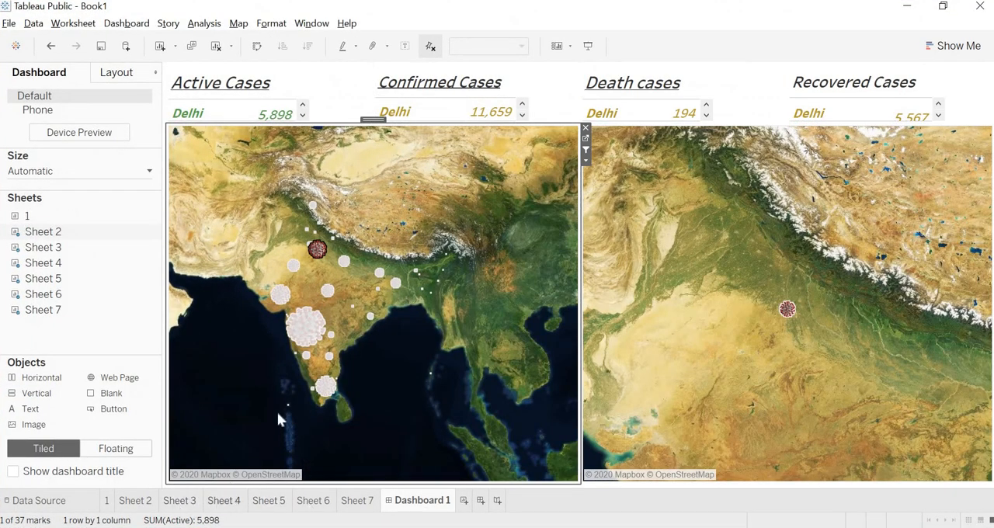
Change the State/UTs header font color of the Active Cases table on Sheet 4 to dark gold.
{"action": "left_click", "coordinate": [224, 501]}
{"action": "right_click", "coordinate": [338, 167]}
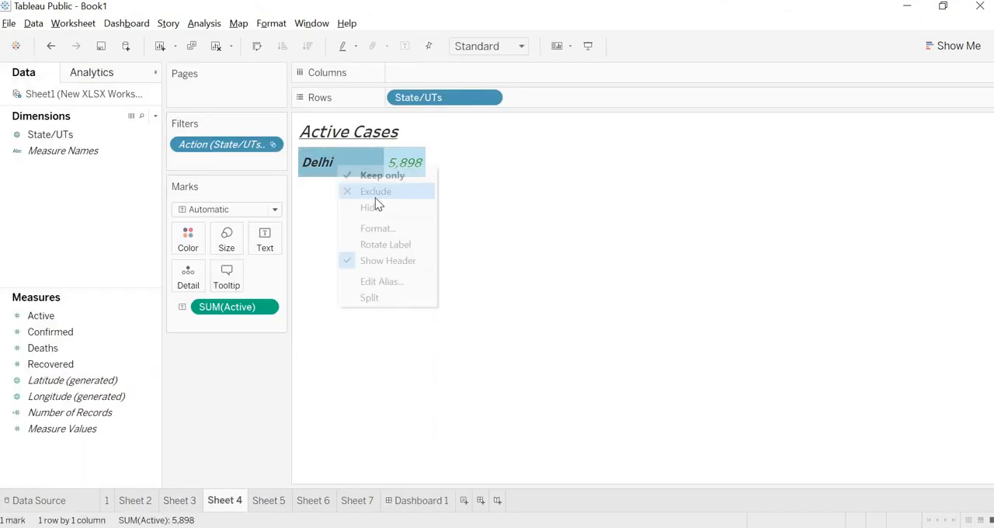
{"action": "left_click", "coordinate": [382, 228]}
{"action": "left_click", "coordinate": [144, 166]}
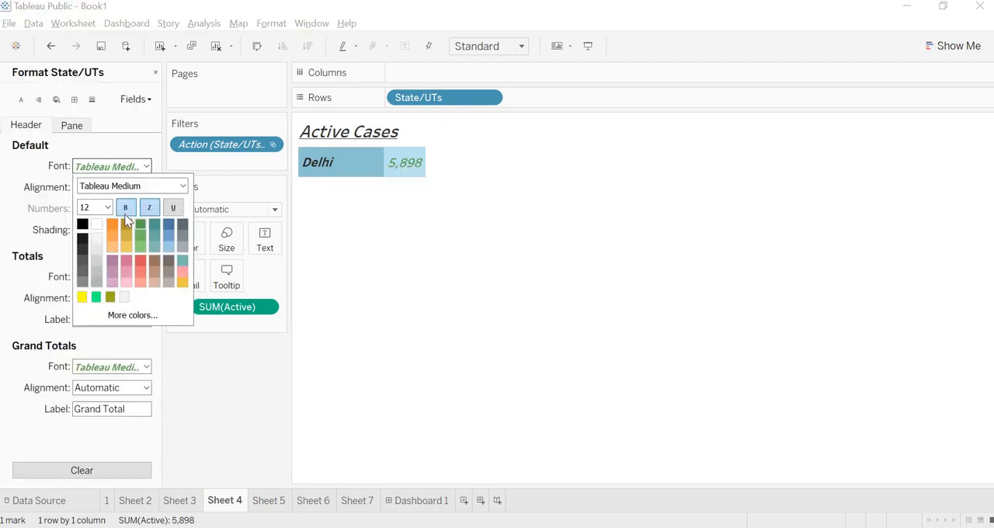
{"action": "left_click", "coordinate": [126, 224]}
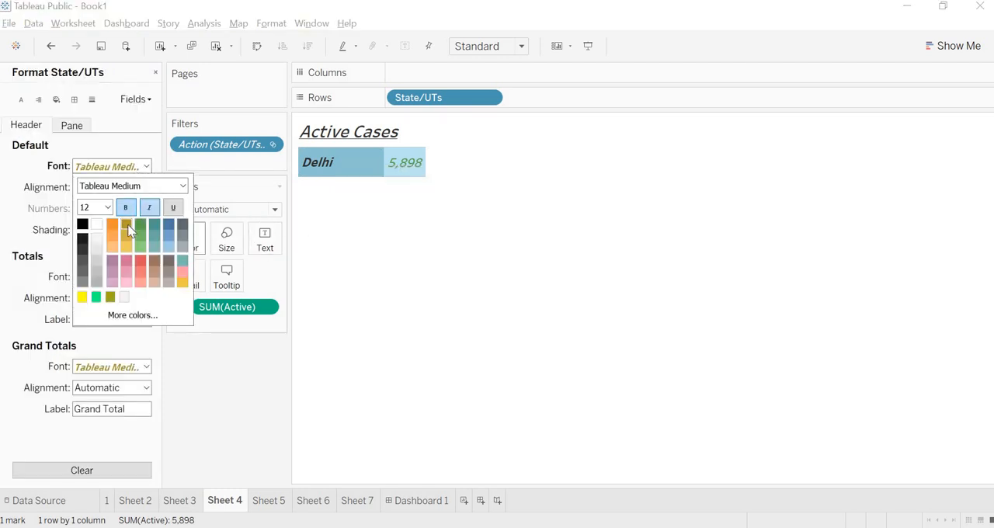
{"action": "left_click", "coordinate": [409, 242]}
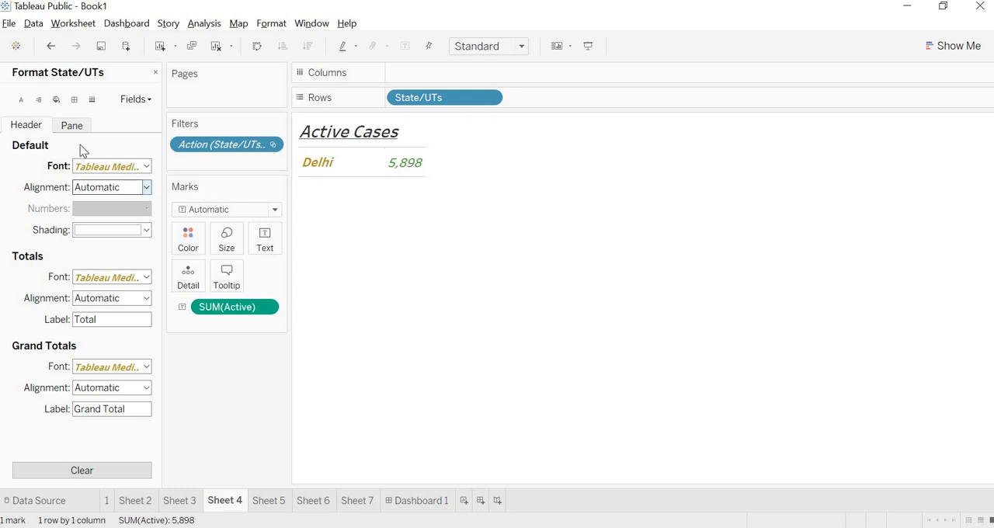
Set the worksheet font color of the Active Cases sheet to dark gold so its values match the state names.
{"action": "left_click", "coordinate": [22, 100]}
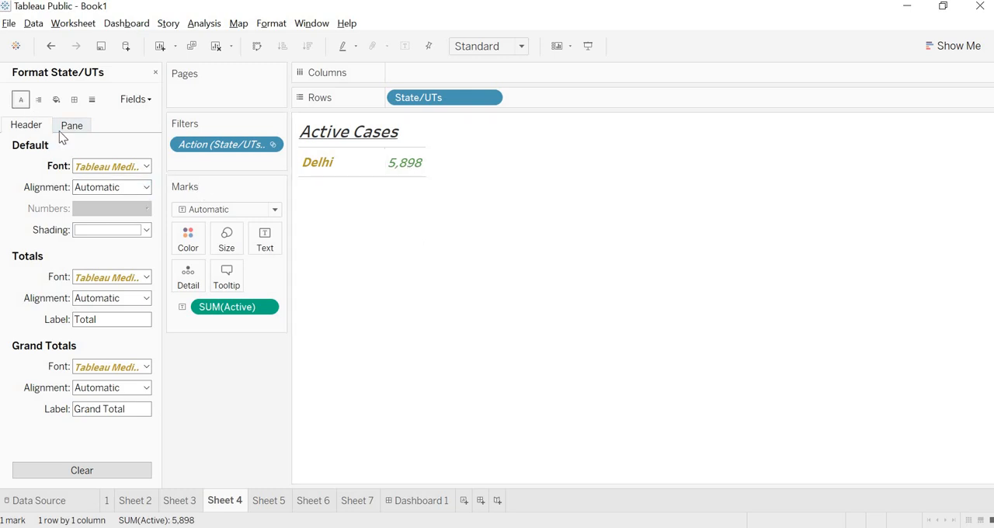
{"action": "left_click", "coordinate": [146, 167]}
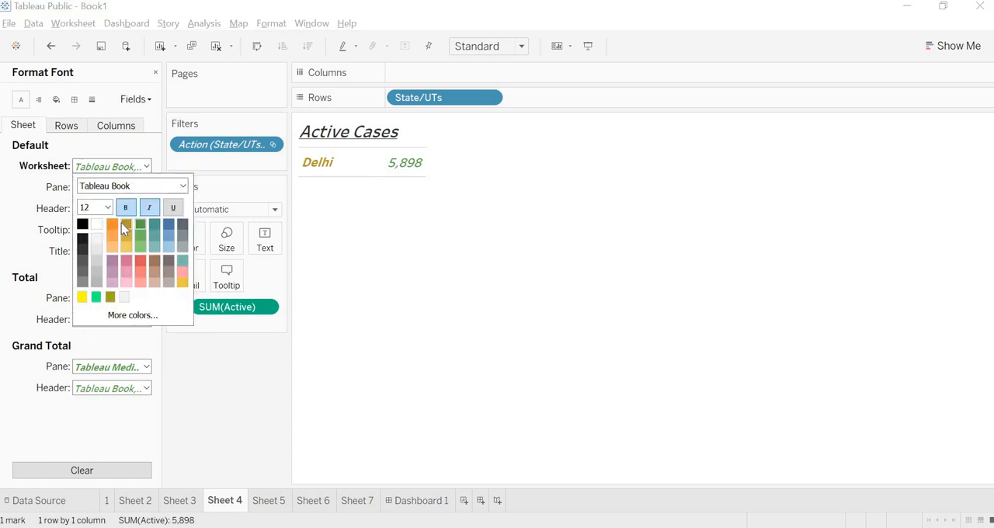
{"action": "left_click", "coordinate": [122, 222]}
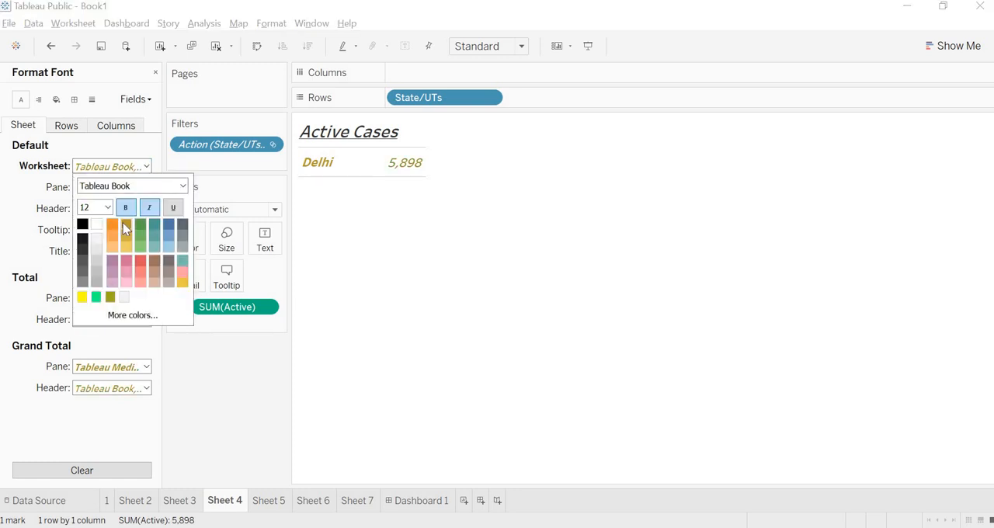
{"action": "left_click", "coordinate": [370, 261]}
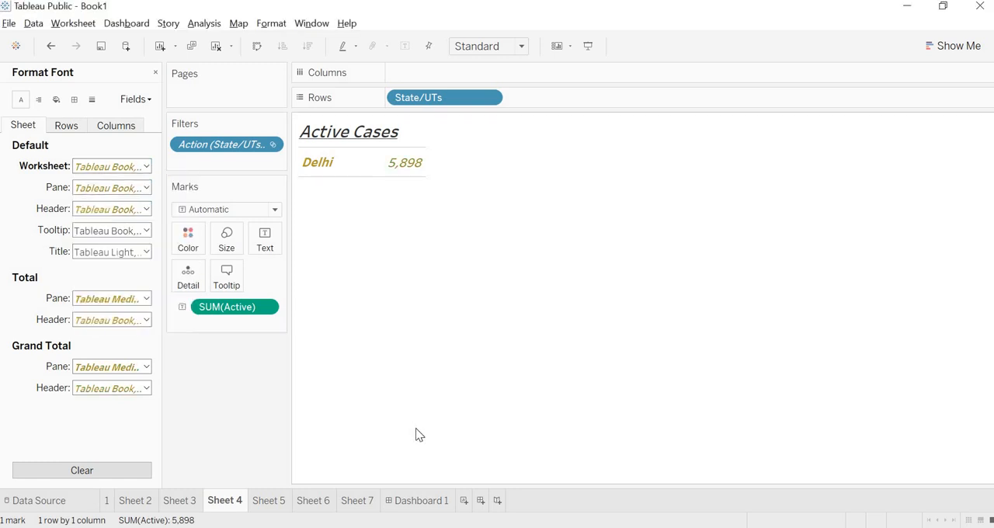
Present Dashboard 1 and test the map filter with Tamil Nadu, with no state selected, and with Maharashtra.
{"action": "left_click", "coordinate": [428, 501]}
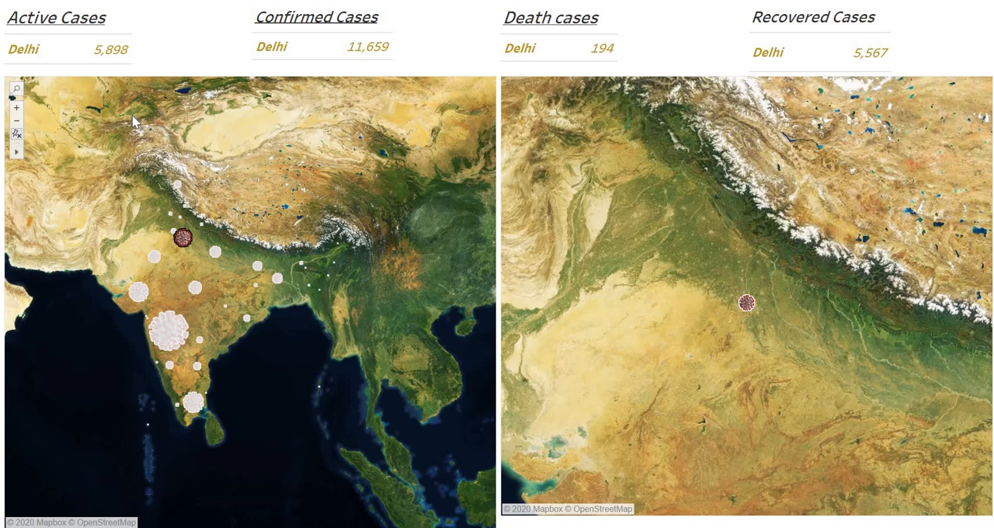
{"action": "left_click", "coordinate": [194, 405]}
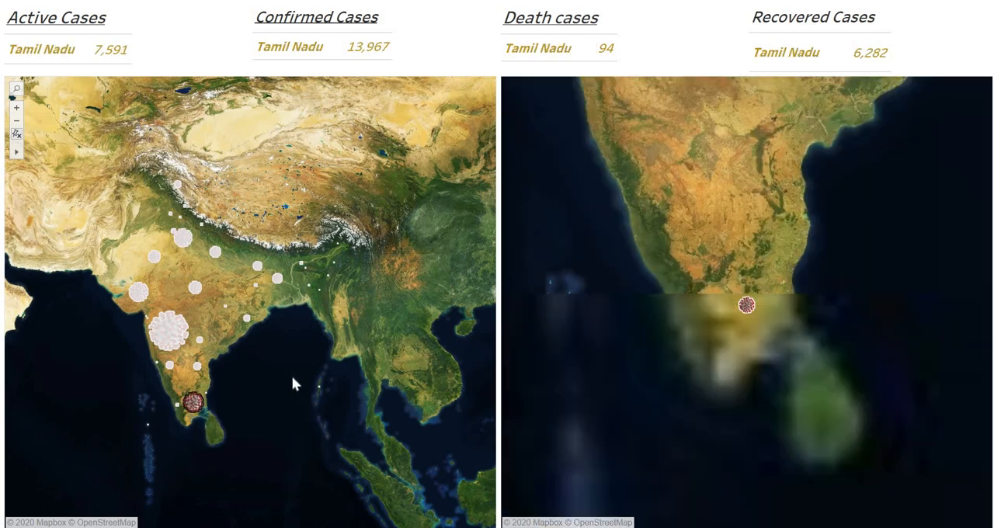
{"action": "left_click", "coordinate": [289, 377]}
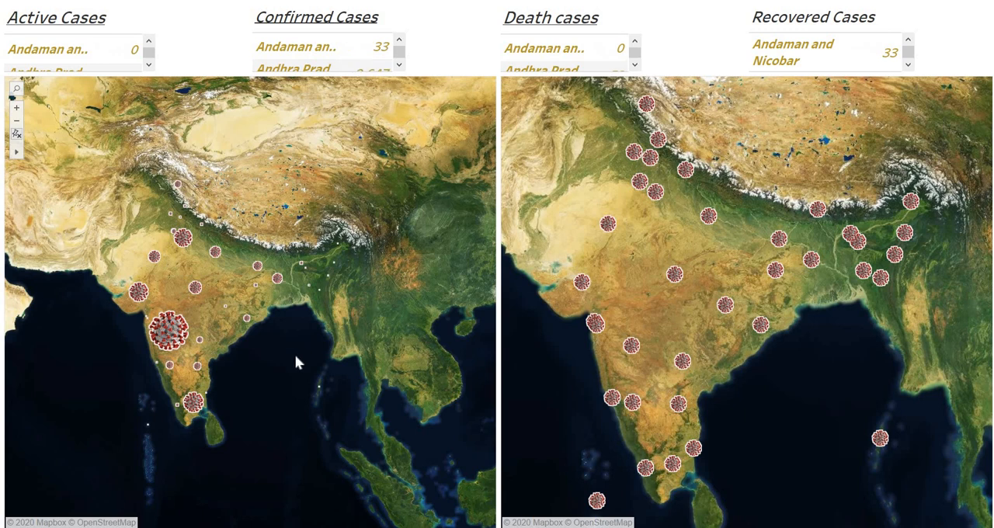
{"action": "left_click", "coordinate": [165, 336]}
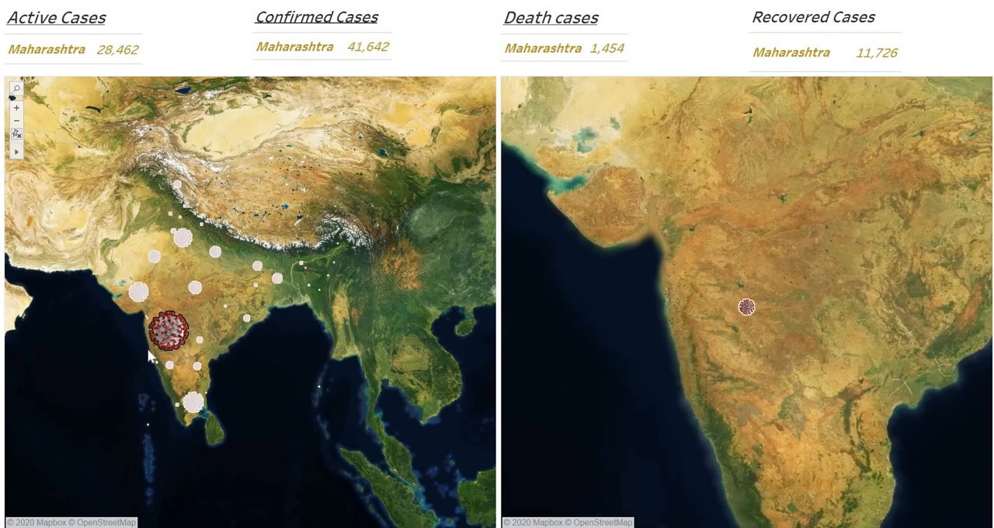
{"action": "mouse_move", "coordinate": [155, 335]}
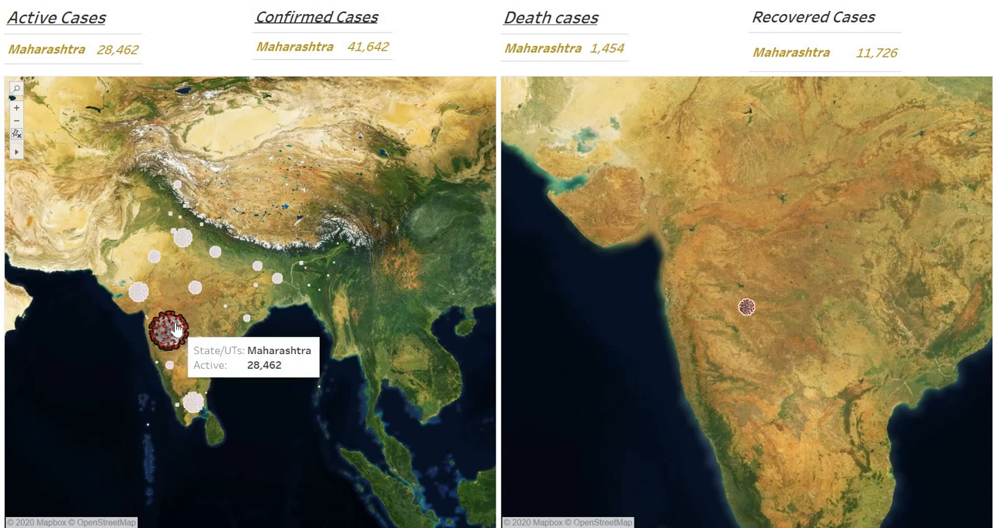